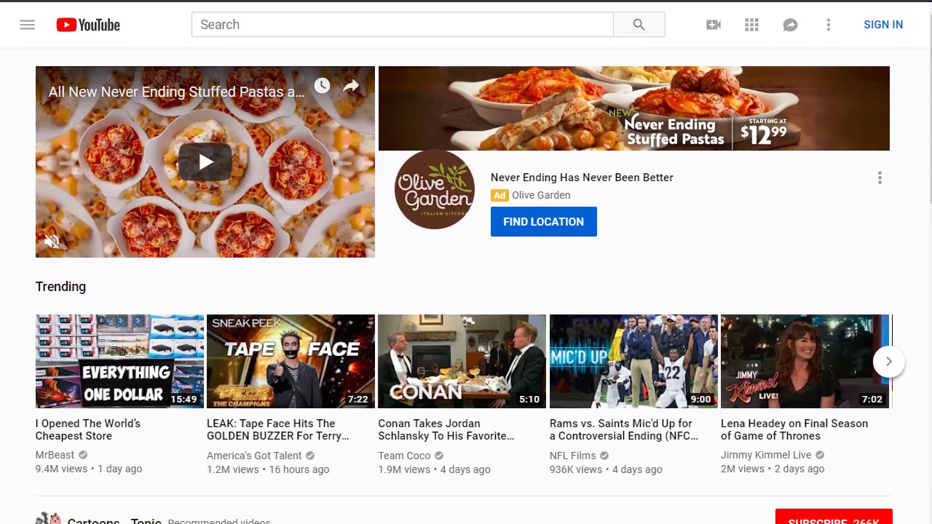
Step: Search YouTube for "instant pot"
{"action": "left_click", "coordinate": [221, 23]}
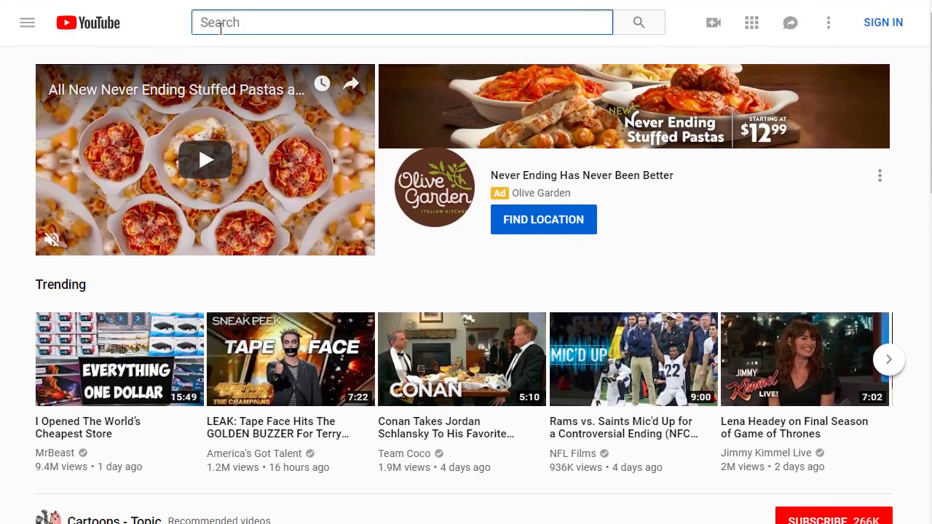
{"action": "type", "text": "instant pot"}
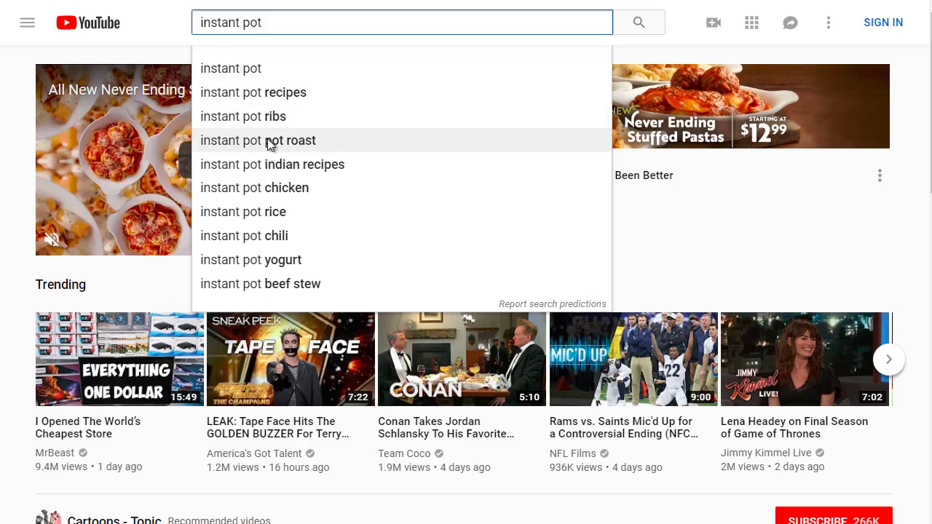
{"action": "left_click", "coordinate": [267, 73]}
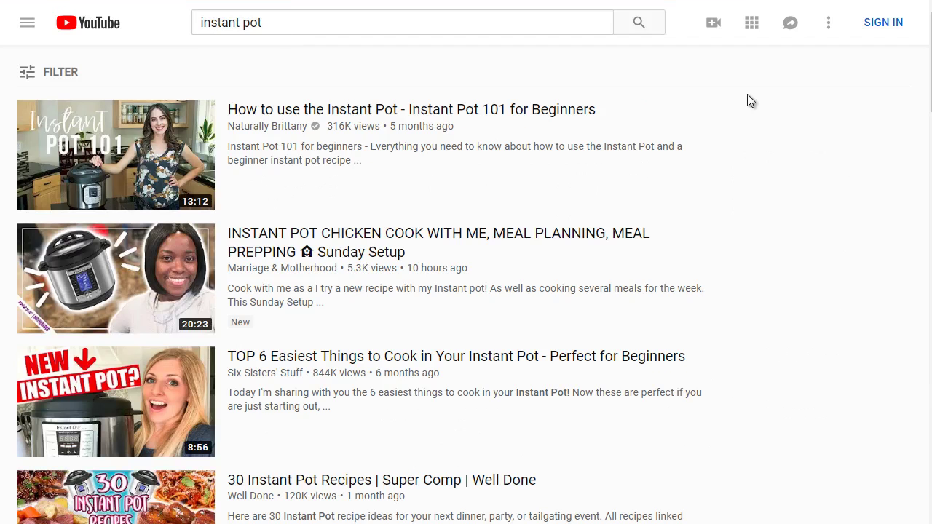
Step: Open the first three video results for "instant pot" in separate new tabs
{"action": "mouse_move", "coordinate": [488, 126]}
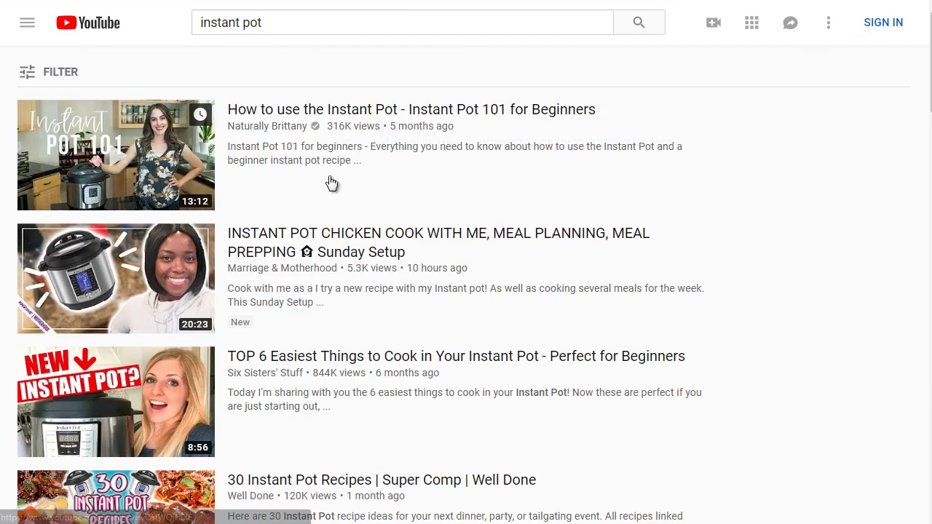
{"action": "mouse_move", "coordinate": [235, 236]}
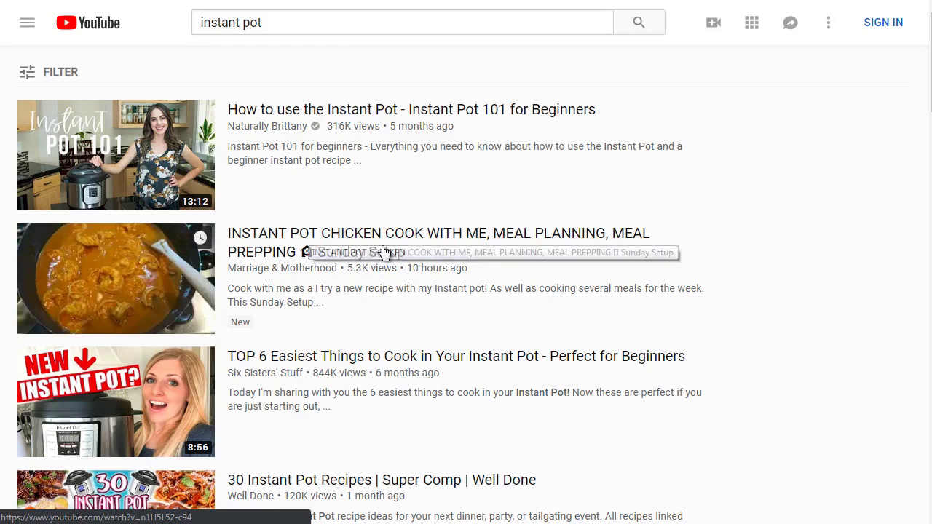
{"action": "scroll", "coordinate": [384, 252], "scroll_direction": "down", "scroll_amount": 3}
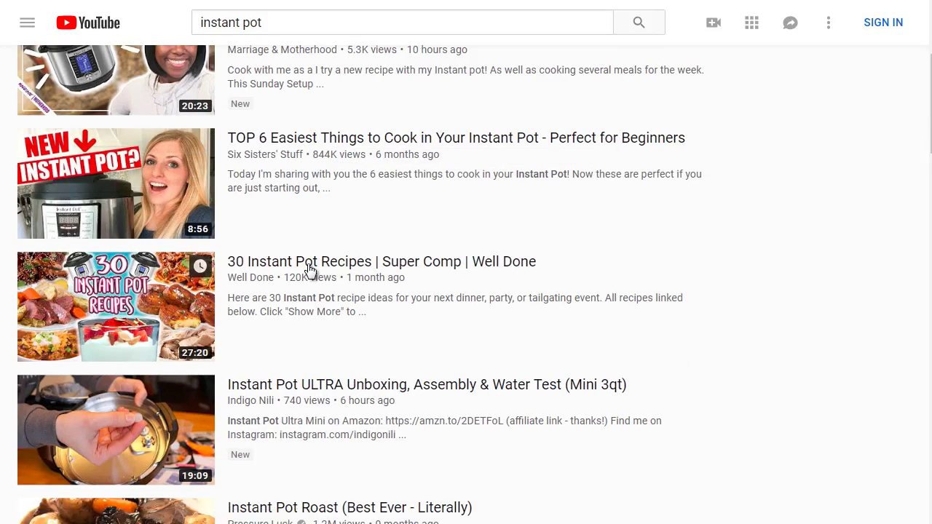
{"action": "mouse_move", "coordinate": [309, 269]}
{"action": "scroll", "coordinate": [309, 269], "scroll_direction": "up", "scroll_amount": 3}
{"action": "scroll", "coordinate": [309, 269], "scroll_direction": "down", "scroll_amount": 1}
{"action": "scroll", "coordinate": [307, 269], "scroll_direction": "up", "scroll_amount": 1}
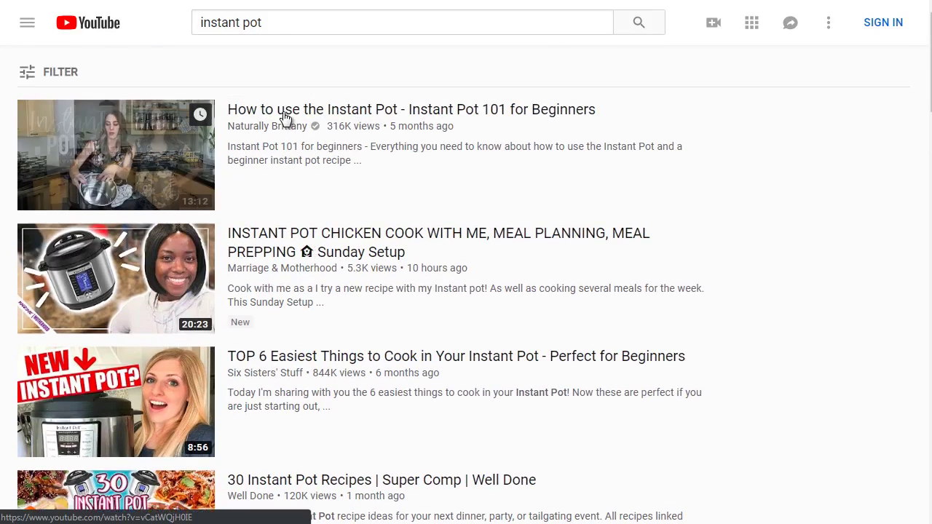
{"action": "right_click", "coordinate": [284, 116]}
{"action": "left_click", "coordinate": [309, 124]}
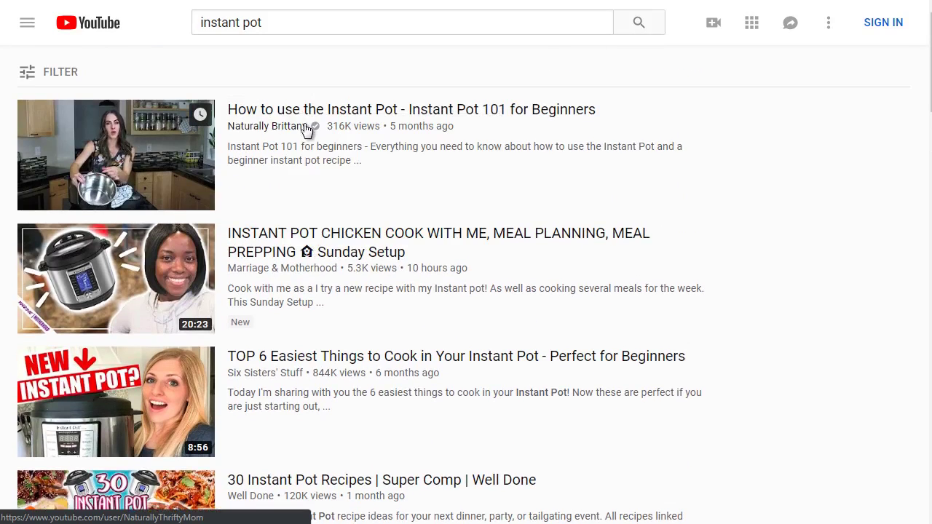
{"action": "right_click", "coordinate": [279, 236]}
{"action": "left_click", "coordinate": [306, 249]}
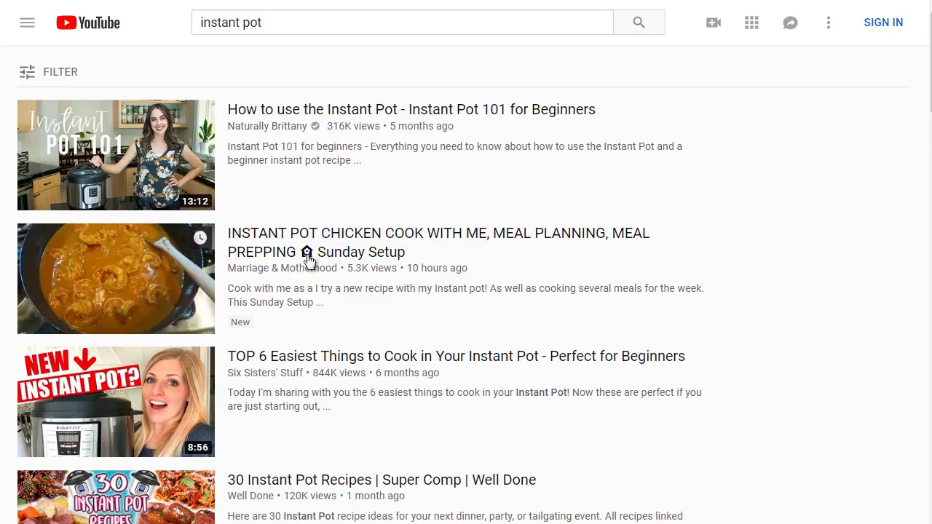
{"action": "right_click", "coordinate": [283, 354]}
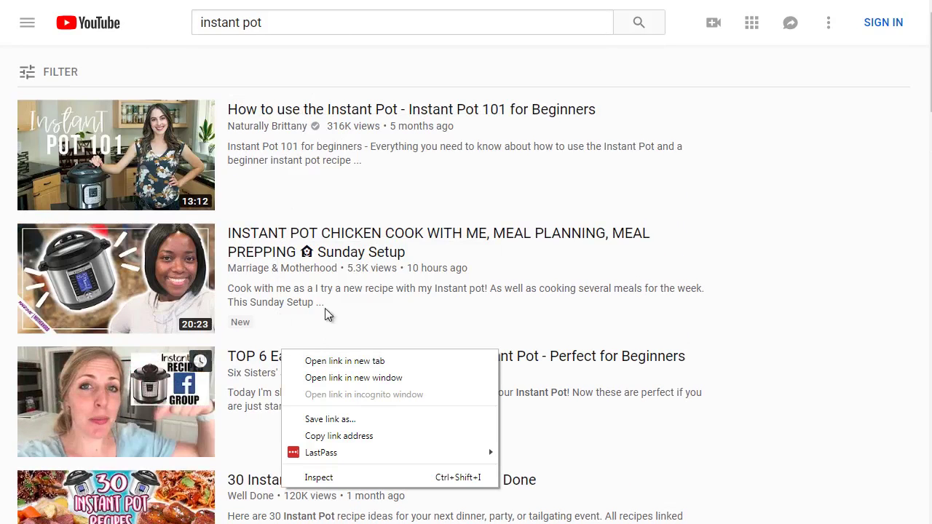
{"action": "left_click", "coordinate": [322, 360]}
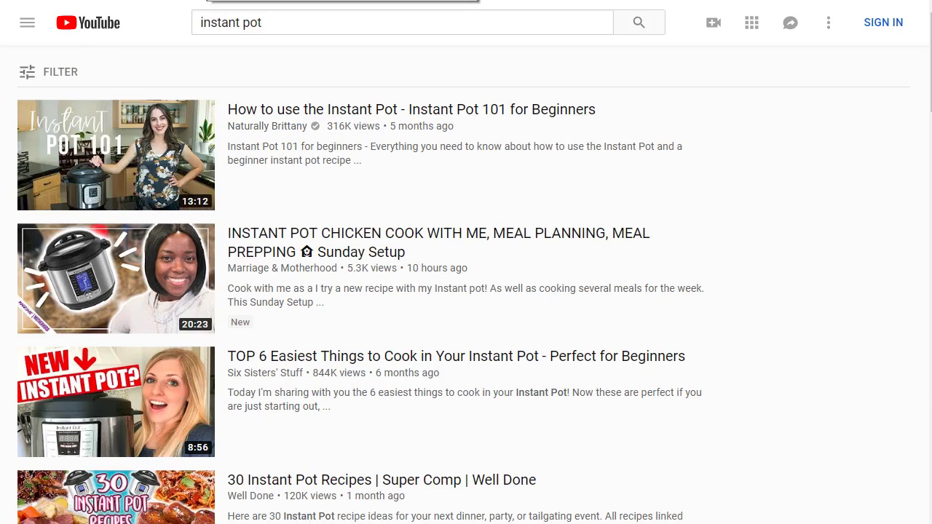
Step: Go to the opened video "How to use the Instant Pot - Instant Pot 101 for Beginners", mute it and pause playback
{"action": "key", "text": "ctrl+Tab"}
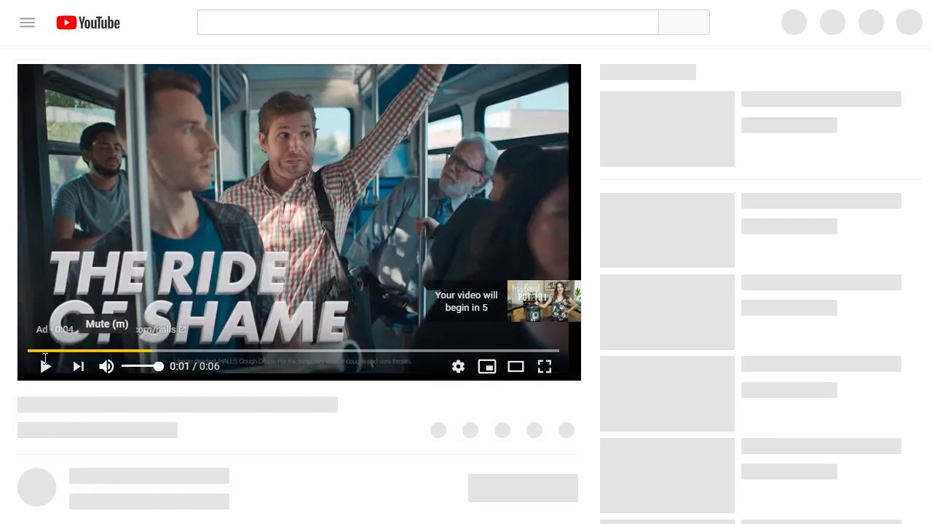
{"action": "left_click", "coordinate": [45, 361]}
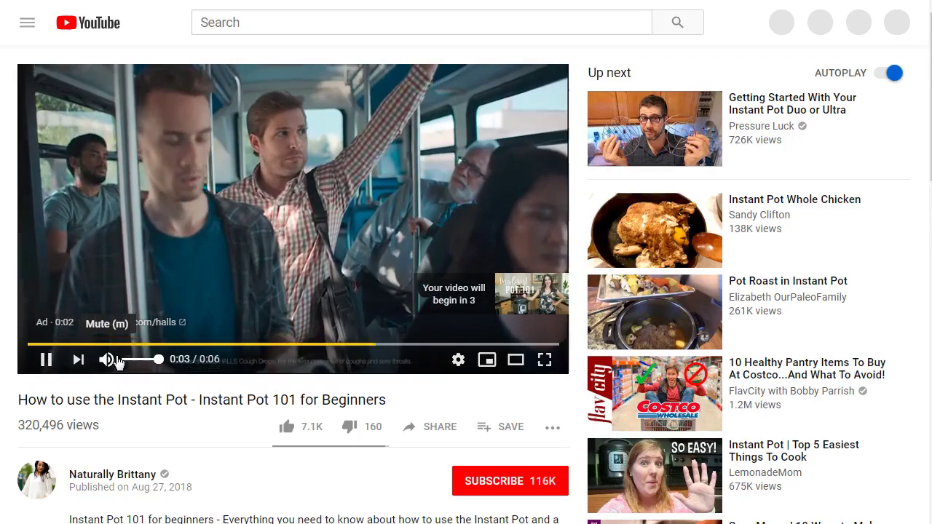
{"action": "left_click", "coordinate": [109, 360]}
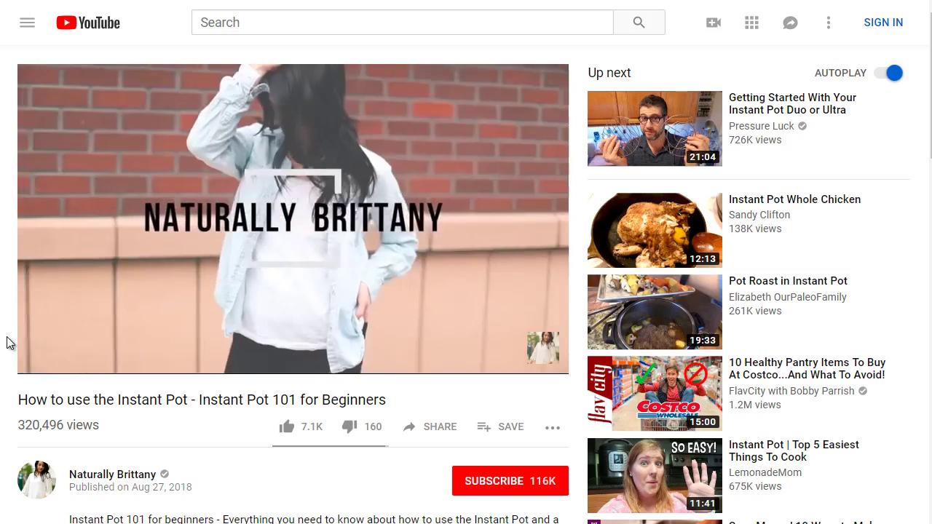
{"action": "scroll", "coordinate": [9, 341], "scroll_direction": "down", "scroll_amount": 1}
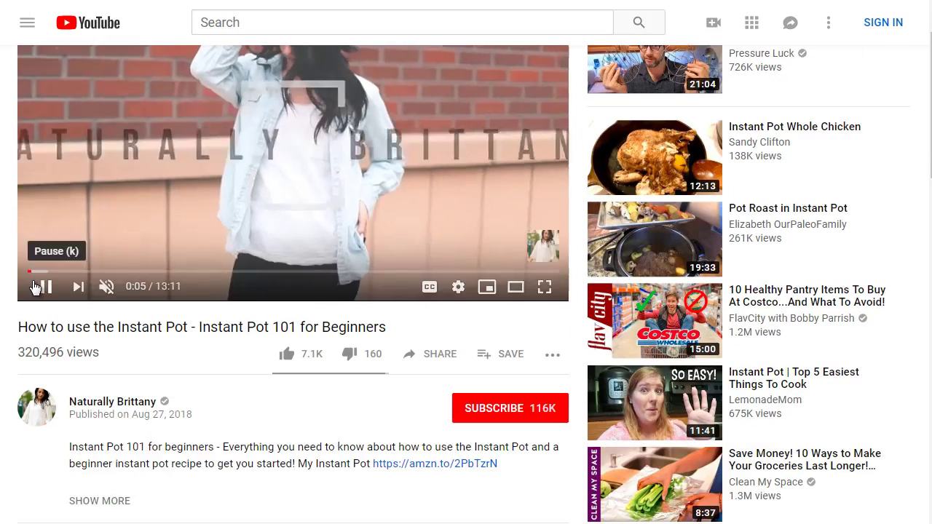
{"action": "left_click", "coordinate": [40, 287]}
{"action": "left_click", "coordinate": [42, 288]}
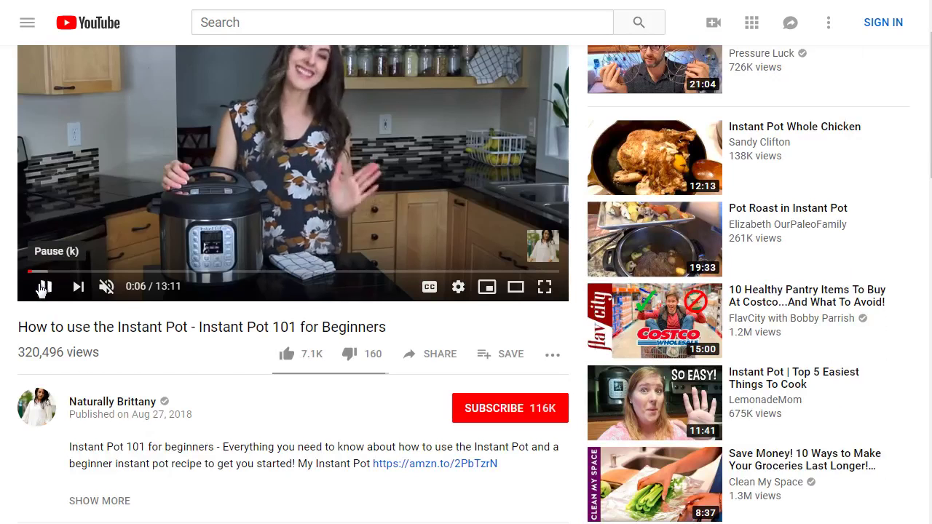
{"action": "left_click", "coordinate": [42, 288]}
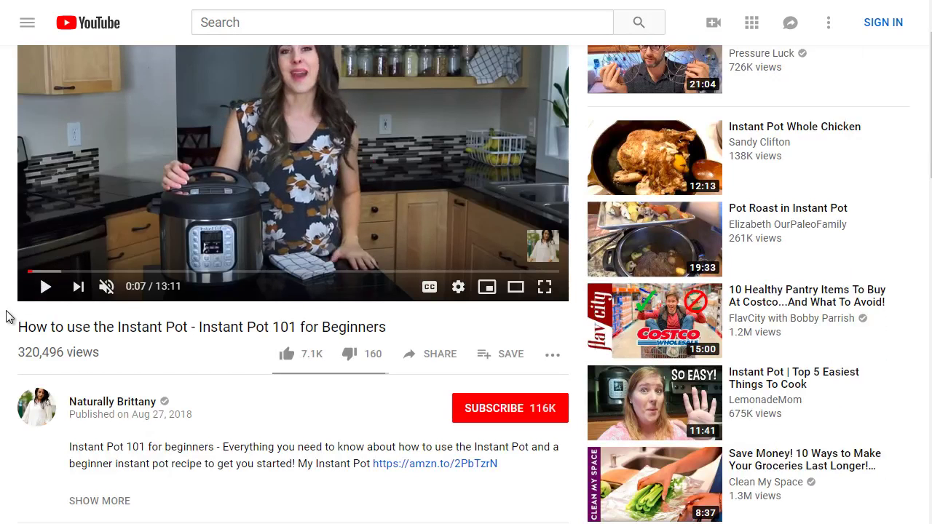
Step: Copy the video's title and paste it into a blank document in the plain text editor
{"action": "scroll", "coordinate": [9, 317], "scroll_direction": "down", "scroll_amount": 1}
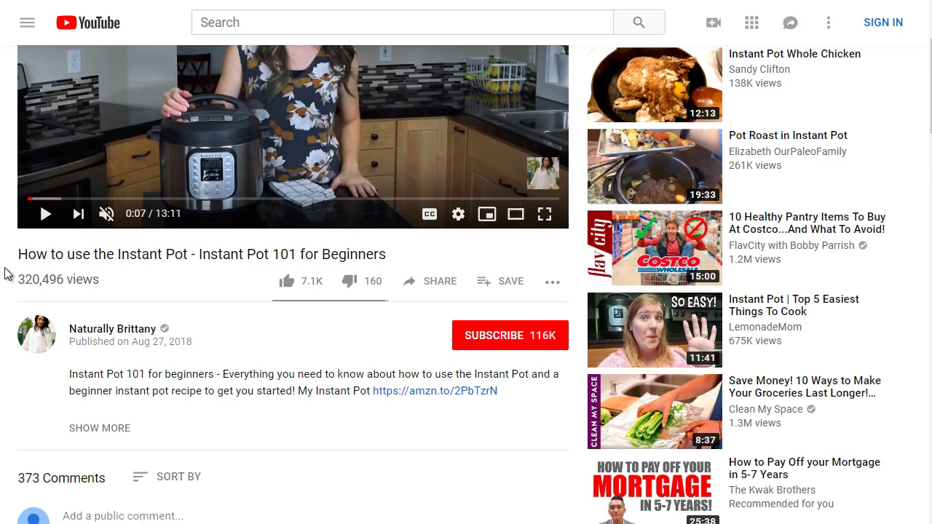
{"action": "scroll", "coordinate": [6, 271], "scroll_direction": "up", "scroll_amount": 2}
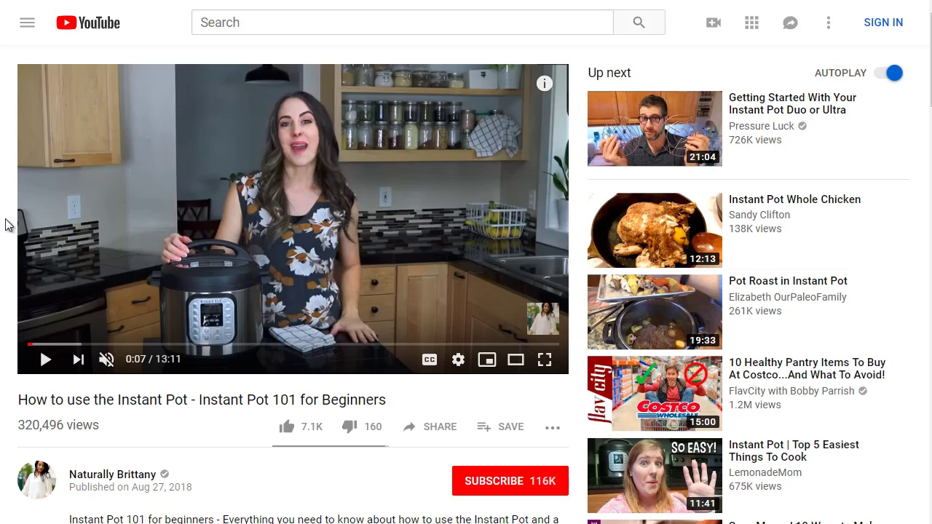
{"action": "scroll", "coordinate": [5, 224], "scroll_direction": "down", "scroll_amount": 1}
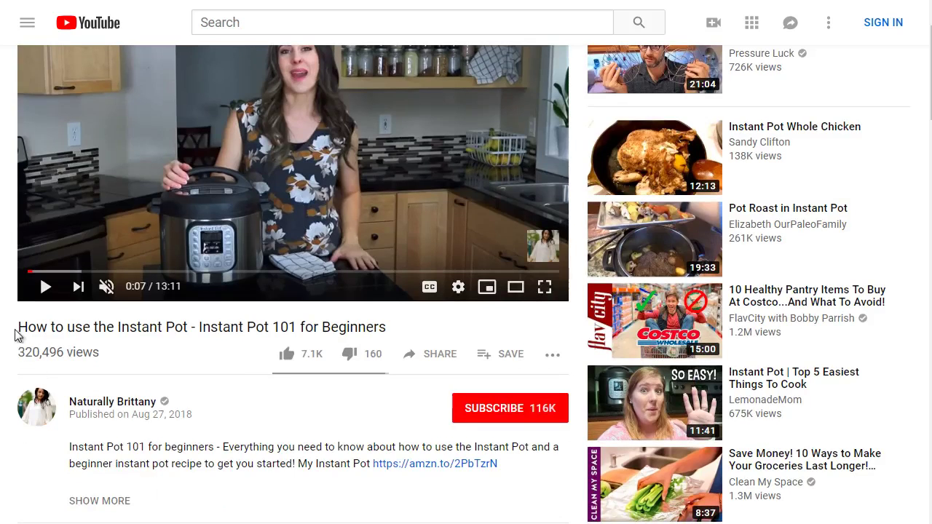
{"action": "left_click_drag", "start_coordinate": [16, 327], "coordinate": [389, 331]}
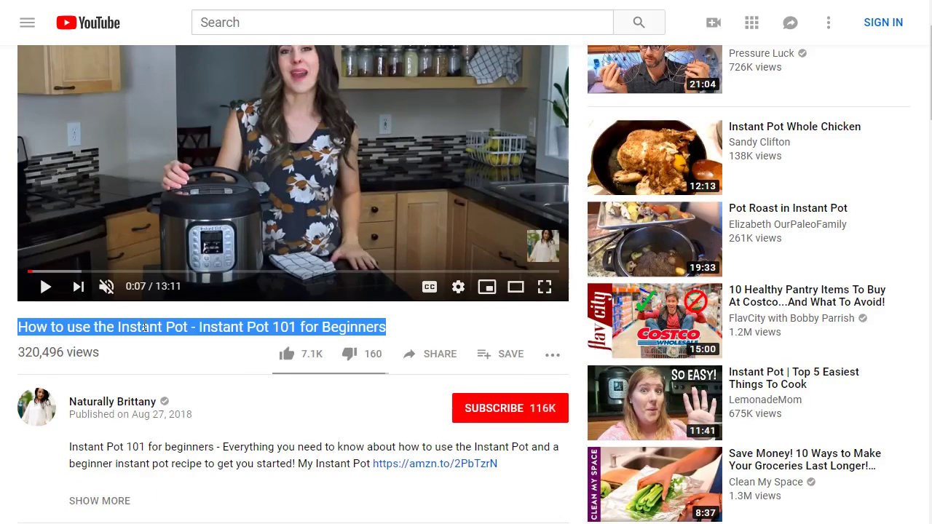
{"action": "right_click", "coordinate": [184, 337]}
{"action": "left_click", "coordinate": [209, 348]}
{"action": "key", "text": "super"}
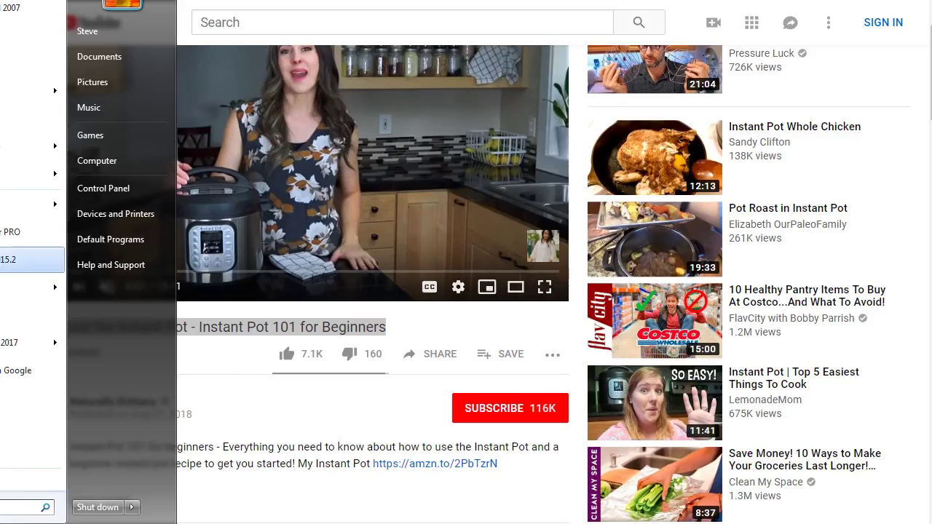
{"action": "key", "text": "Escape"}
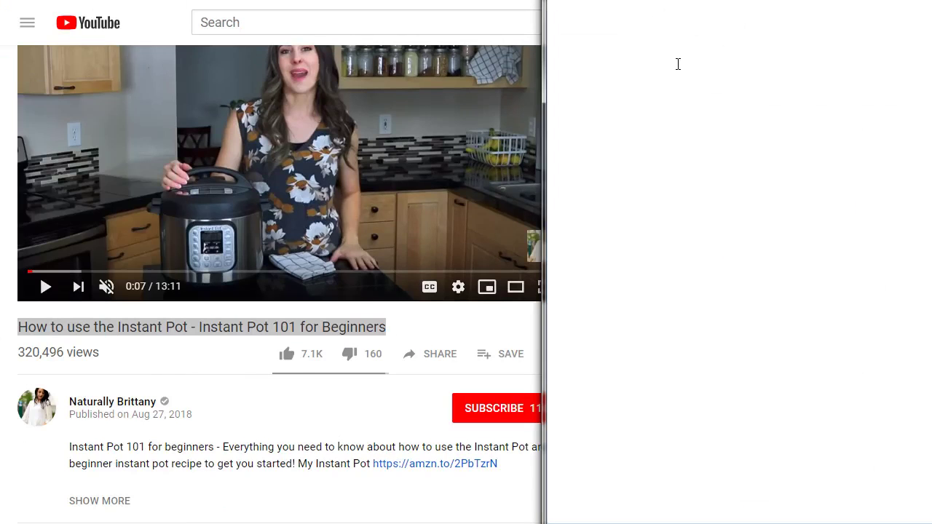
{"action": "key", "text": "ctrl+v"}
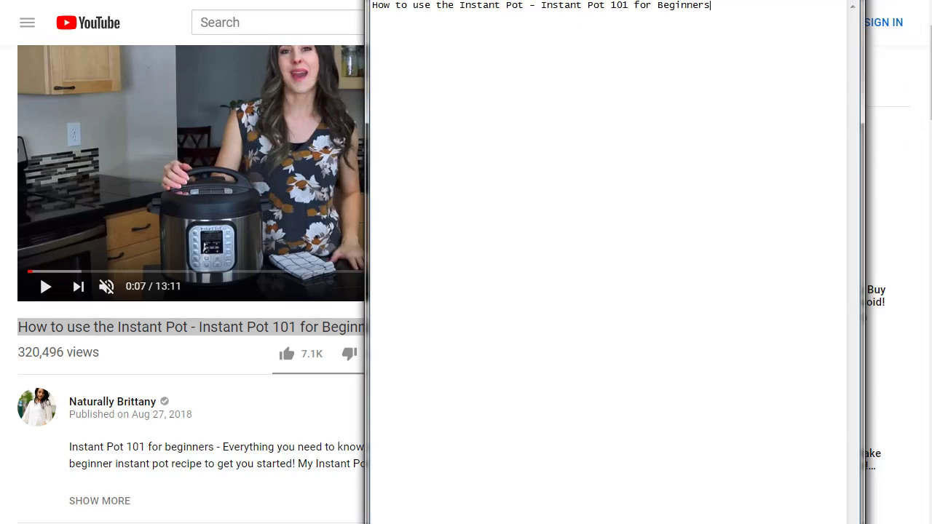
Step: Return to the video page in the browser and expand its full description
{"action": "left_click", "coordinate": [201, 371]}
{"action": "scroll", "coordinate": [204, 372], "scroll_direction": "down", "scroll_amount": 1}
{"action": "scroll", "coordinate": [204, 368], "scroll_direction": "down", "scroll_amount": 1}
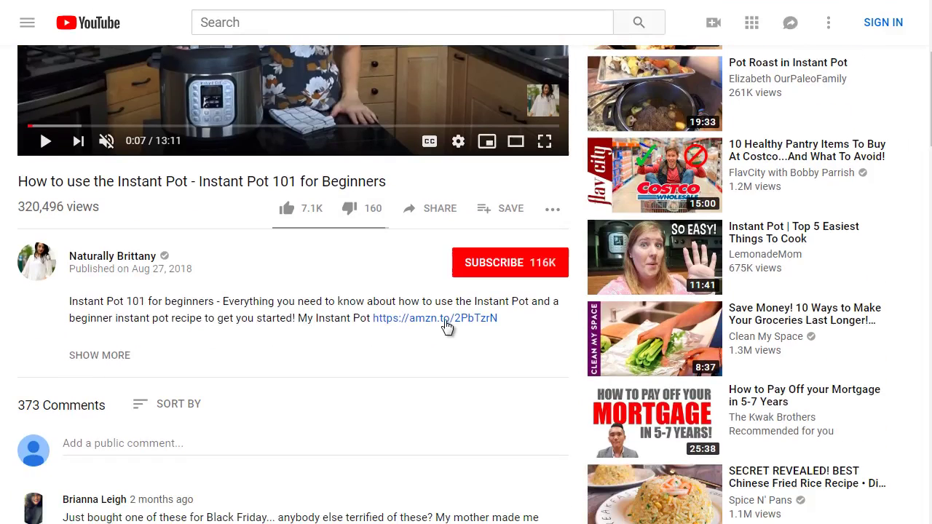
{"action": "left_click", "coordinate": [80, 357]}
Step: Copy the description from its opening line through the Instant Pot Yogurt Recipe link into the text document below the title, and add a separator line "========"
{"action": "left_click_drag", "start_coordinate": [69, 307], "coordinate": [520, 330]}
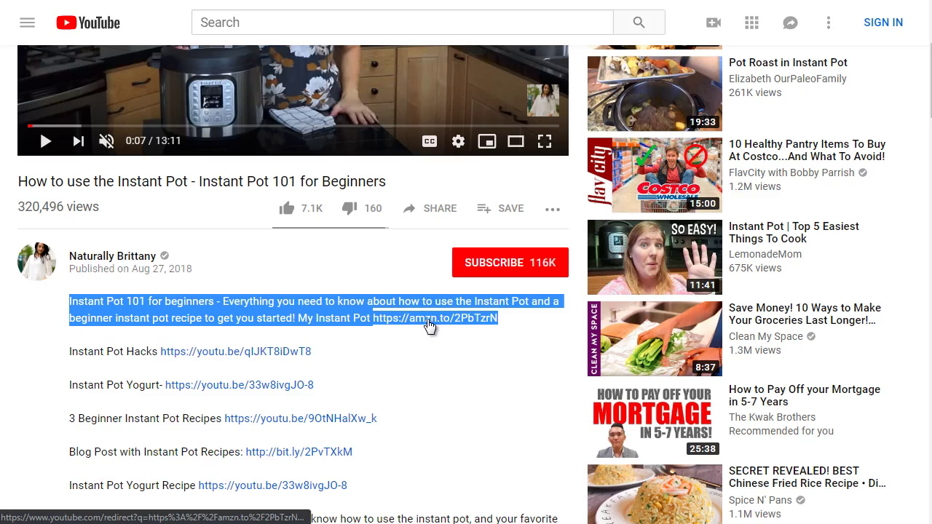
{"action": "scroll", "coordinate": [255, 252], "scroll_direction": "down", "scroll_amount": 1}
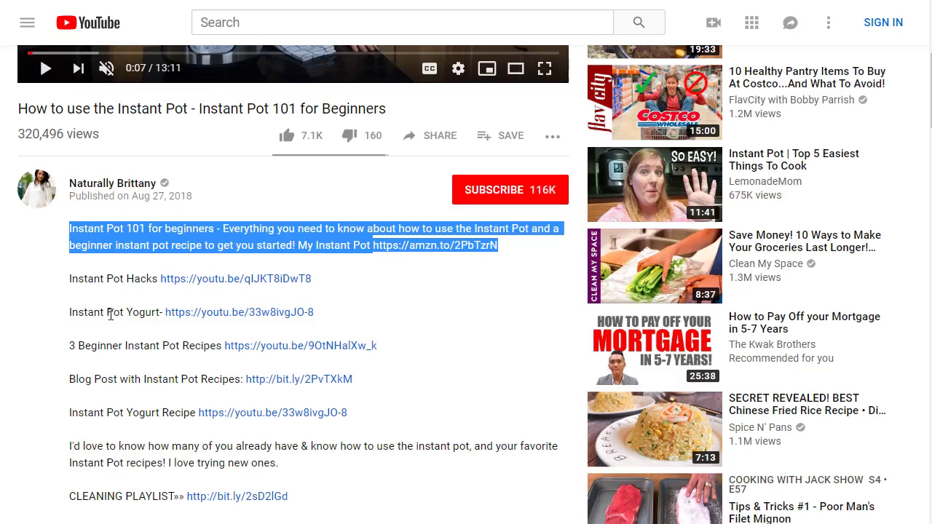
{"action": "left_click", "coordinate": [350, 314], "text": "shift"}
{"action": "scroll", "coordinate": [349, 313], "scroll_direction": "down", "scroll_amount": 1}
{"action": "left_click", "coordinate": [366, 350], "text": "shift"}
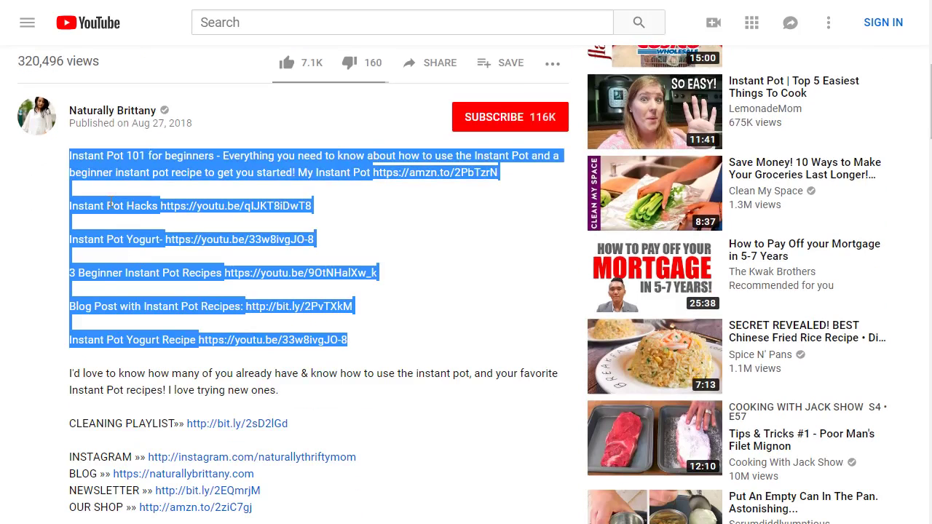
{"action": "left_click", "coordinate": [103, 180]}
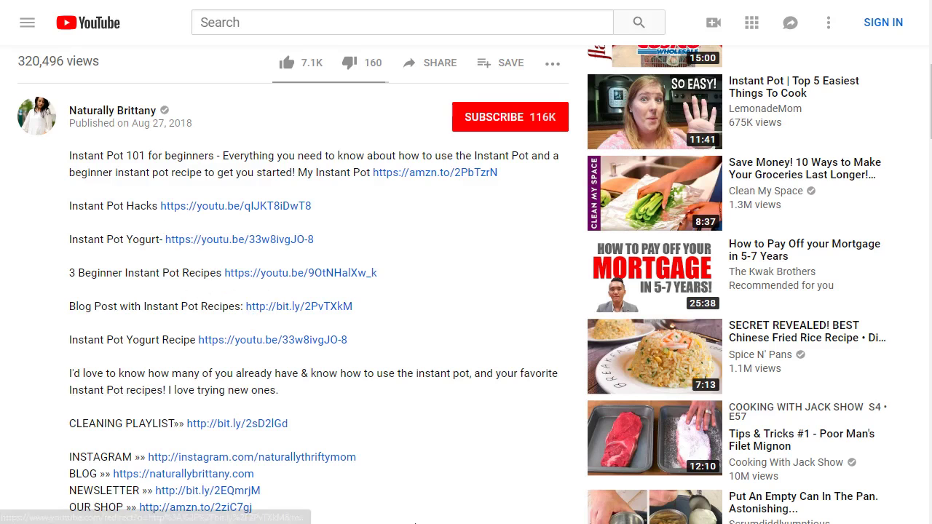
{"action": "key", "text": "alt+Tab"}
{"action": "key", "text": "ctrl+v"}
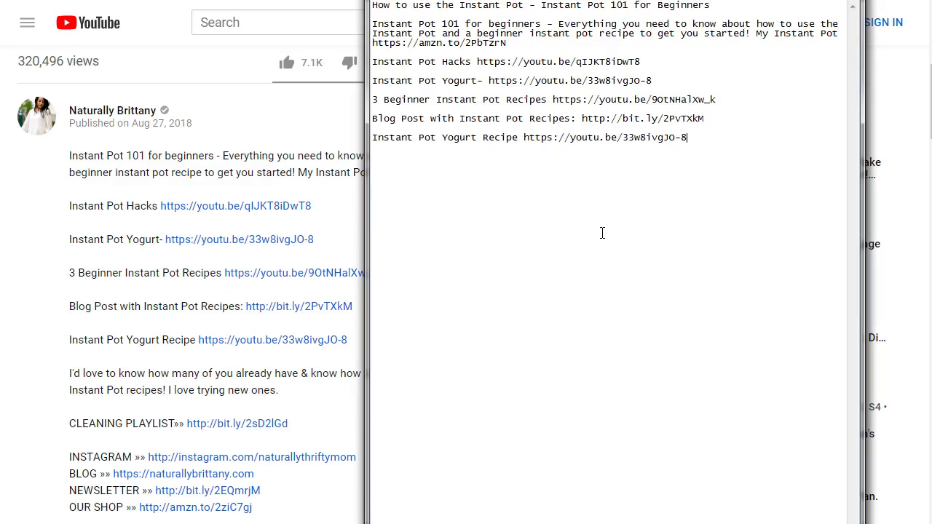
{"action": "key", "text": "Return"}
{"action": "type", "text": "========"}
Step: Back on the video page, look through the remaining description and the comments, and check the video's additional actions
{"action": "left_click", "coordinate": [58, 216]}
{"action": "scroll", "coordinate": [56, 211], "scroll_direction": "down", "scroll_amount": 1}
{"action": "scroll", "coordinate": [56, 211], "scroll_direction": "down", "scroll_amount": 11}
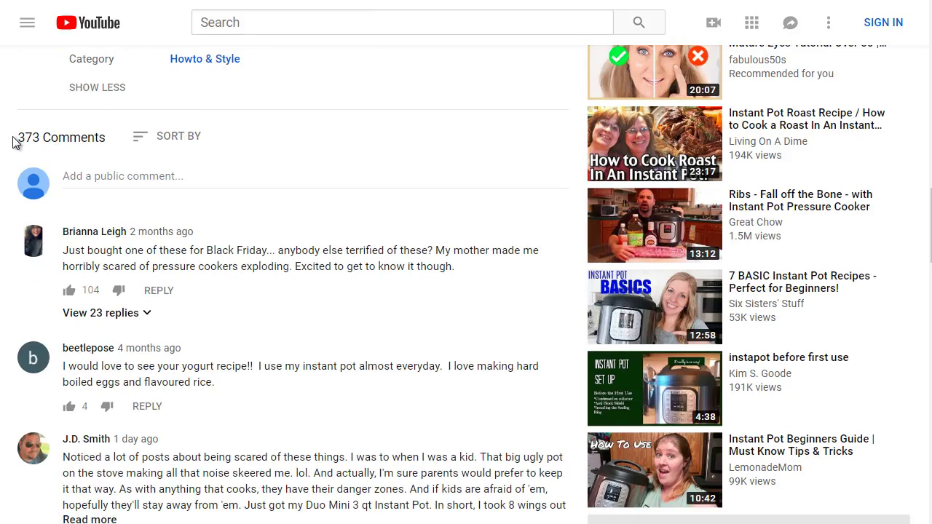
{"action": "scroll", "coordinate": [12, 138], "scroll_direction": "up", "scroll_amount": 9}
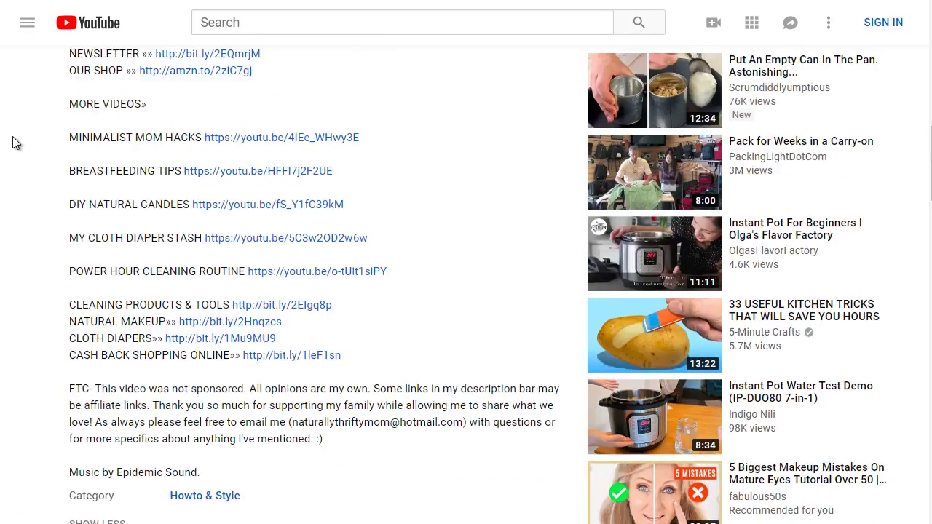
{"action": "scroll", "coordinate": [12, 143], "scroll_direction": "up", "scroll_amount": 4}
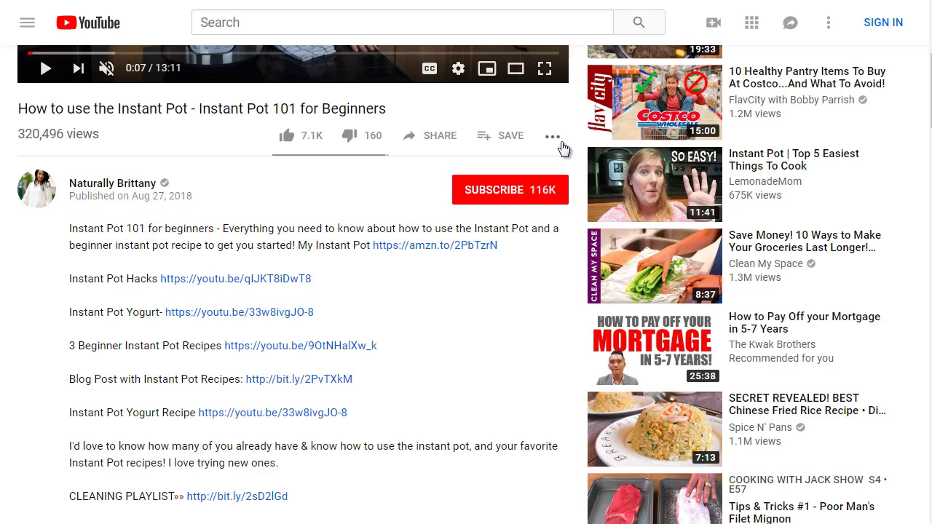
{"action": "left_click", "coordinate": [553, 138]}
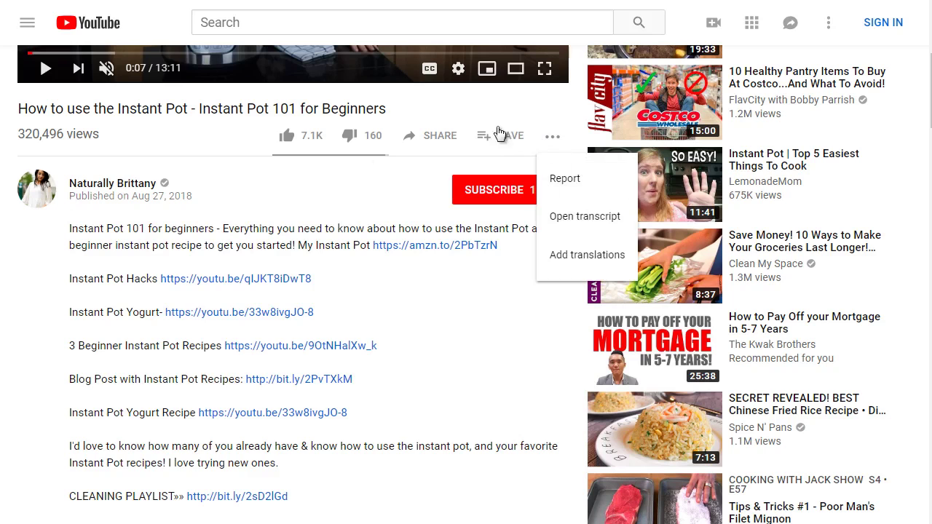
{"action": "left_click", "coordinate": [29, 243]}
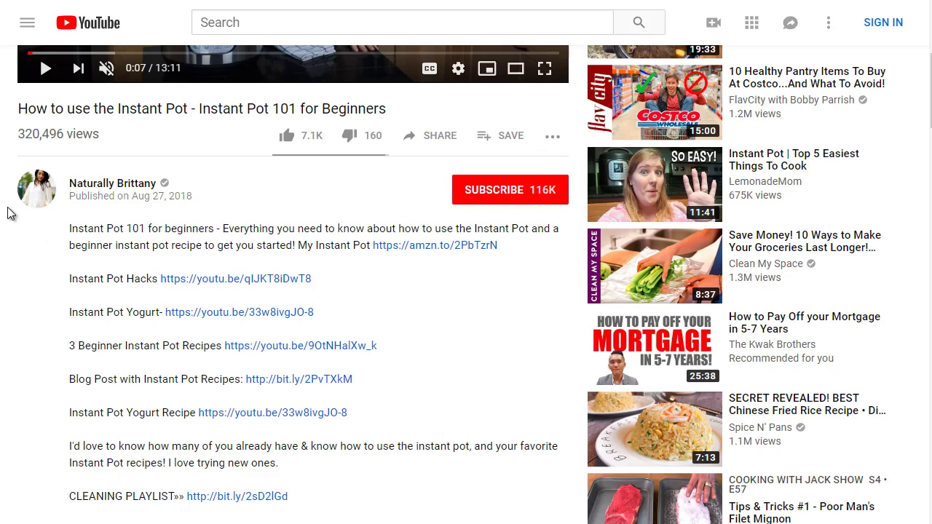
Step: Open the channel page of the Instant Pot 101 video's creator and pause its featured video
{"action": "scroll", "coordinate": [7, 213], "scroll_direction": "up", "scroll_amount": 1}
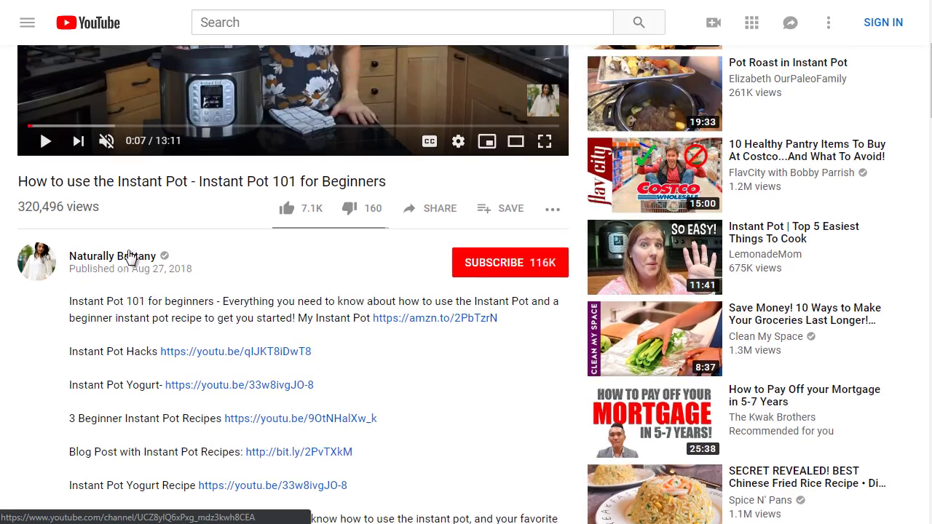
{"action": "right_click", "coordinate": [129, 260]}
{"action": "left_click", "coordinate": [156, 264]}
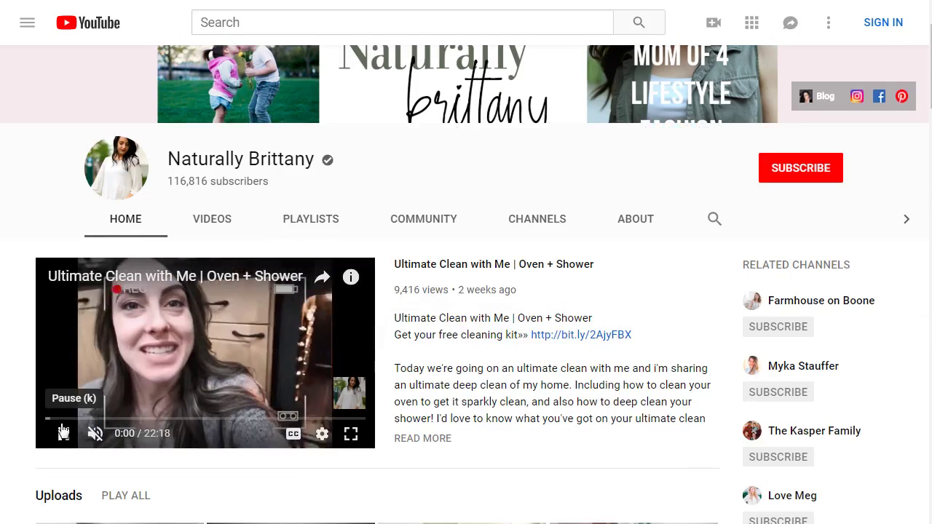
{"action": "left_click", "coordinate": [64, 433]}
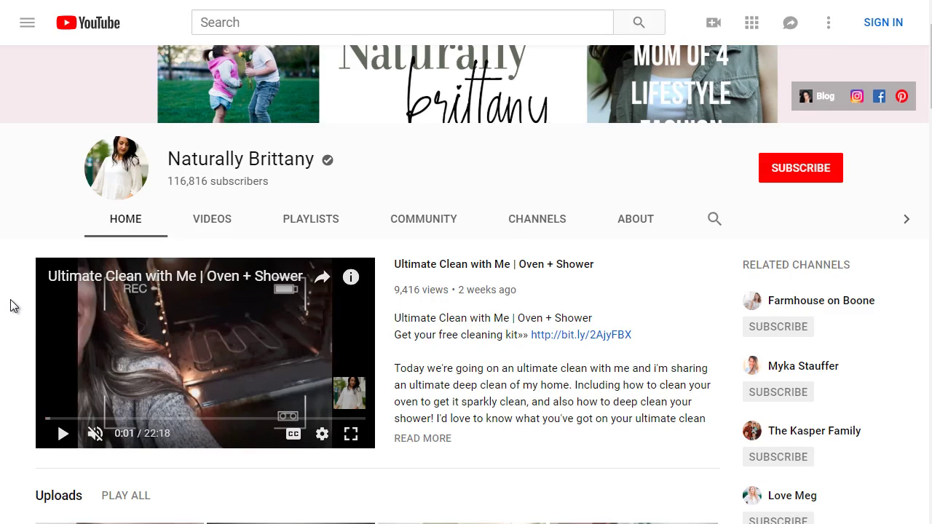
{"action": "scroll", "coordinate": [10, 306], "scroll_direction": "up", "scroll_amount": 1}
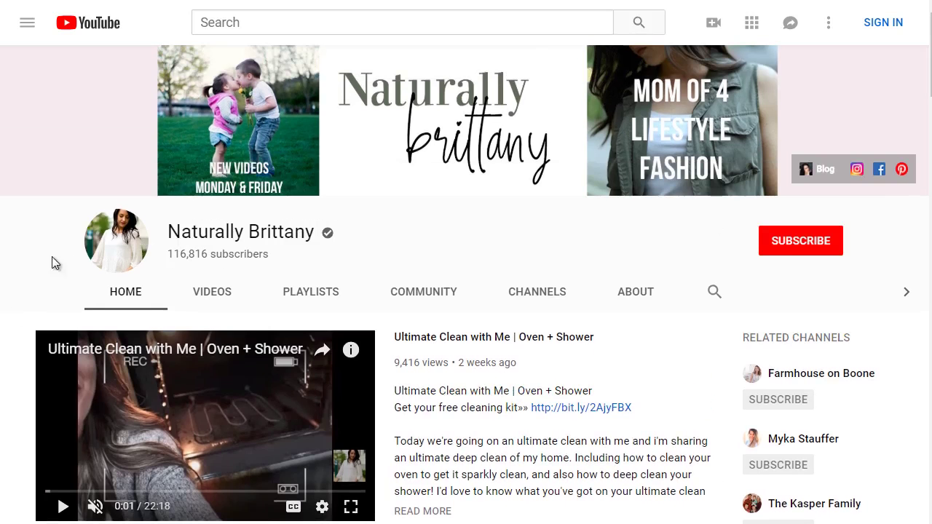
Step: Browse the channel's list of uploaded videos for its Instant Pot content, and return to the Instant Pot 101 video
{"action": "scroll", "coordinate": [16, 304], "scroll_direction": "down", "scroll_amount": 2}
{"action": "left_click", "coordinate": [221, 150]}
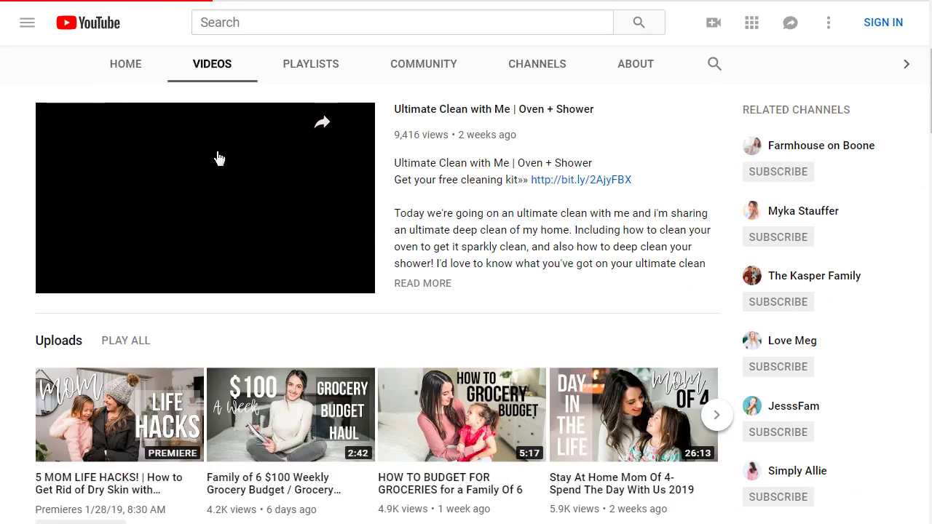
{"action": "scroll", "coordinate": [316, 218], "scroll_direction": "down", "scroll_amount": 5}
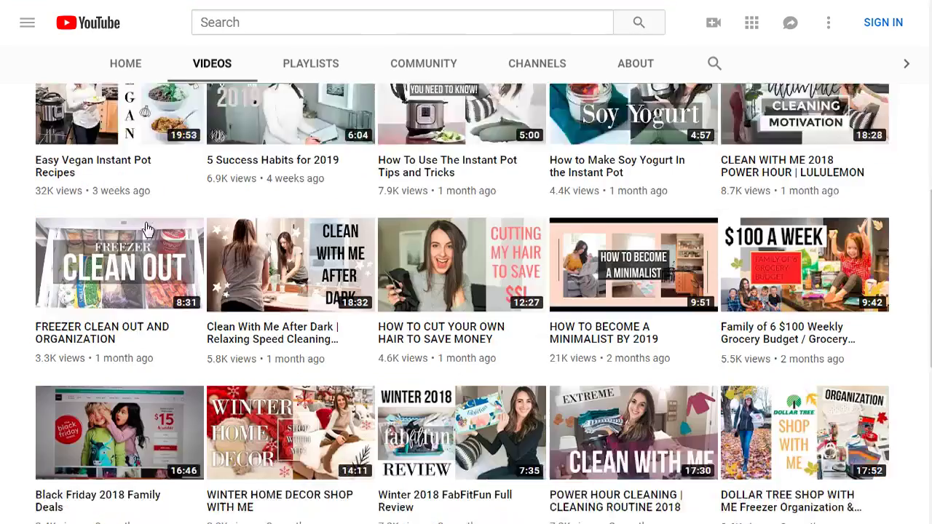
{"action": "scroll", "coordinate": [73, 241], "scroll_direction": "down", "scroll_amount": 1}
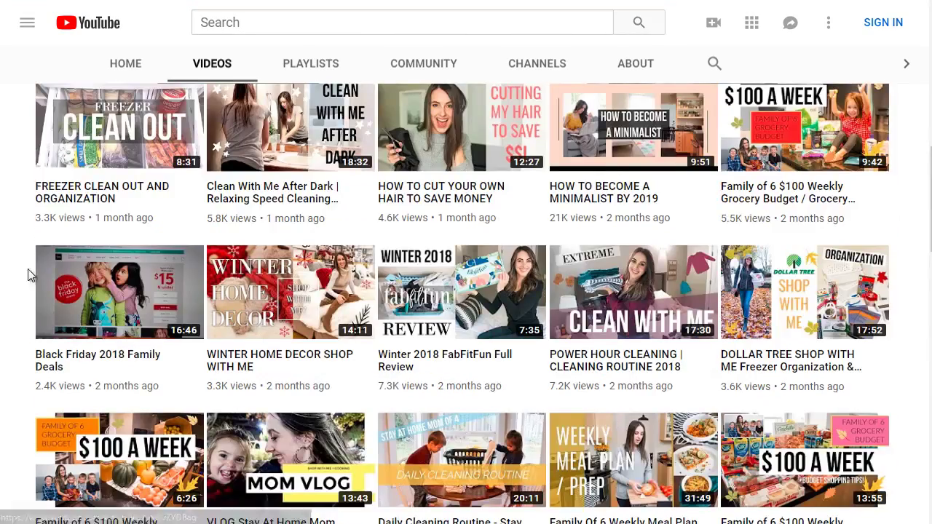
{"action": "scroll", "coordinate": [19, 270], "scroll_direction": "down", "scroll_amount": 3}
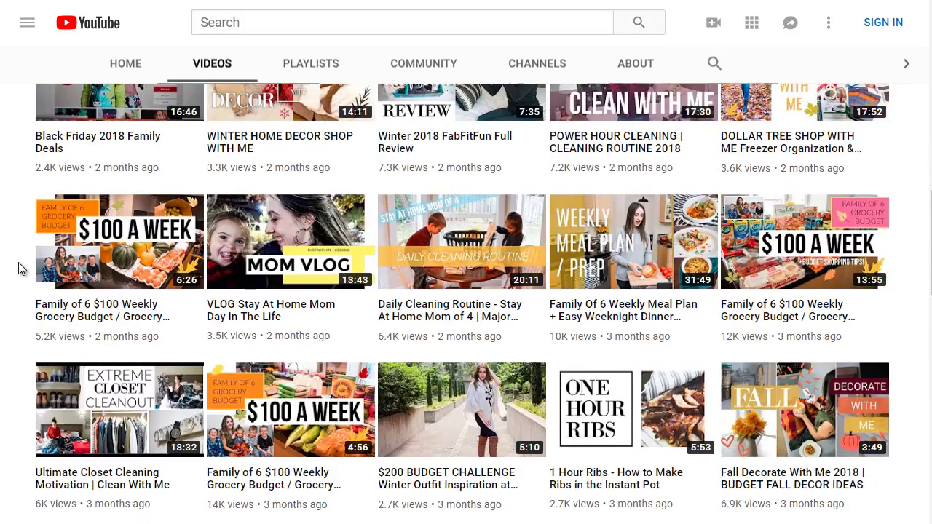
{"action": "scroll", "coordinate": [19, 270], "scroll_direction": "down", "scroll_amount": 2}
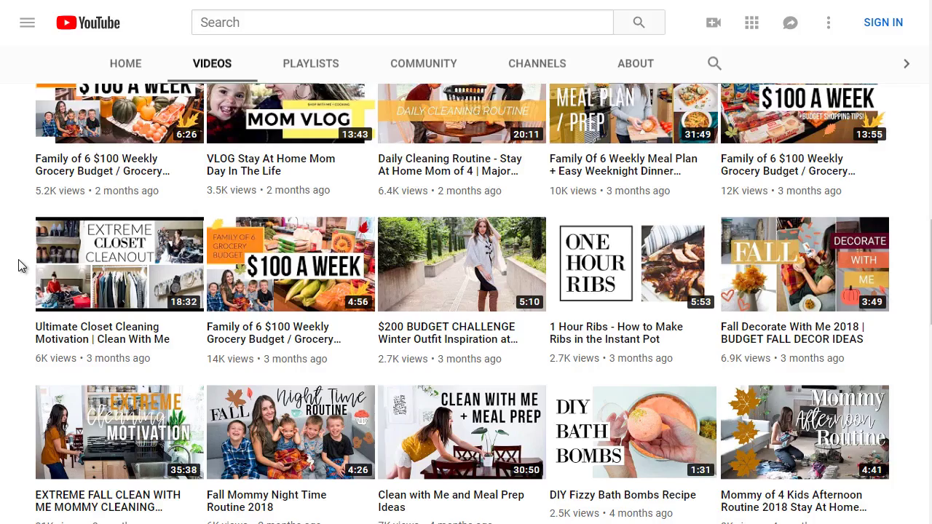
{"action": "scroll", "coordinate": [19, 262], "scroll_direction": "down", "scroll_amount": 4}
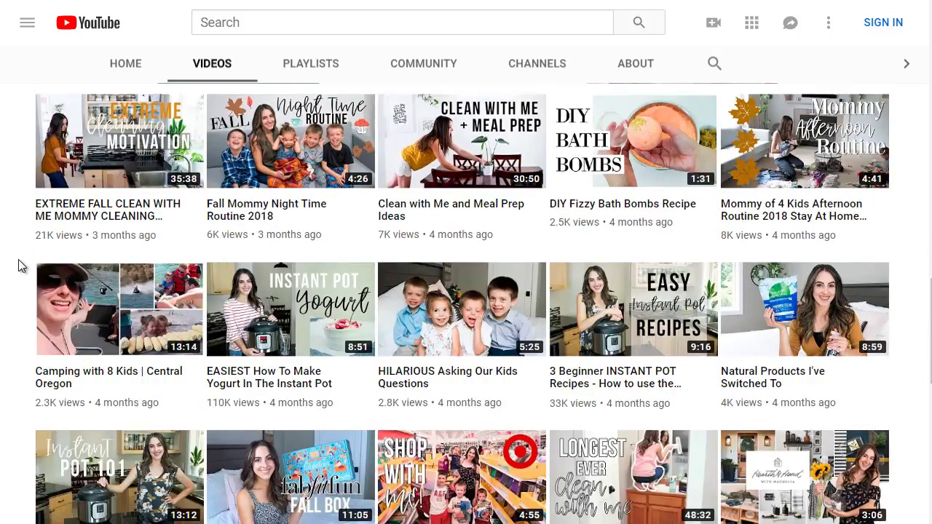
{"action": "scroll", "coordinate": [19, 266], "scroll_direction": "up", "scroll_amount": 15}
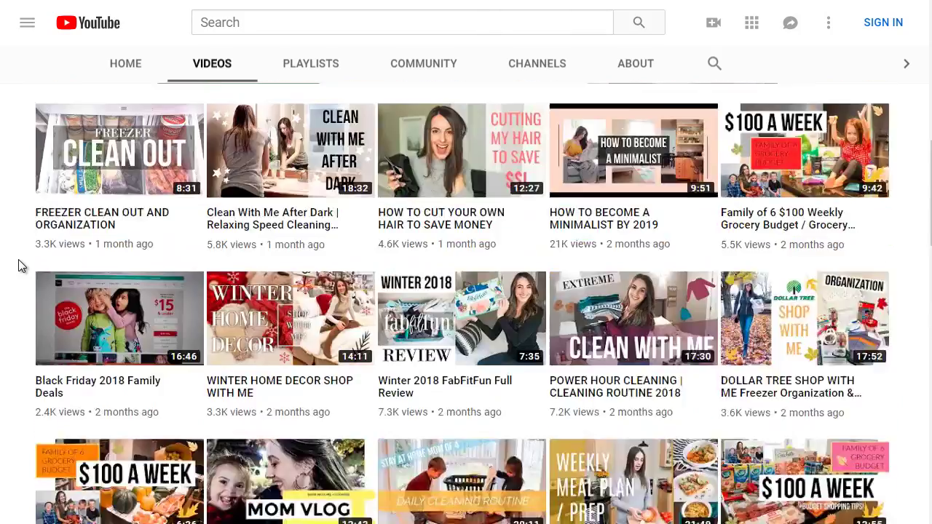
{"action": "scroll", "coordinate": [19, 259], "scroll_direction": "up", "scroll_amount": 4}
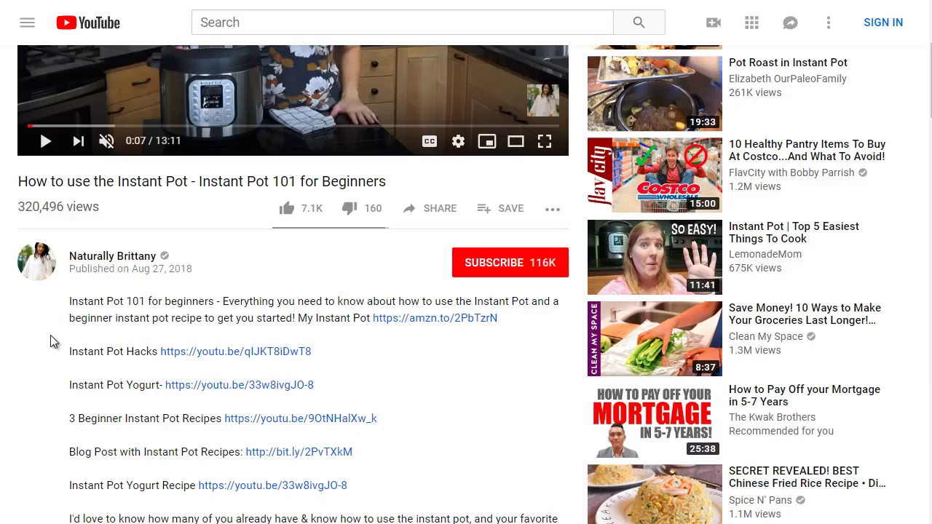
Step: Review the Instant Pot 101 video's description links and its list of further videos
{"action": "scroll", "coordinate": [50, 341], "scroll_direction": "down", "scroll_amount": 8}
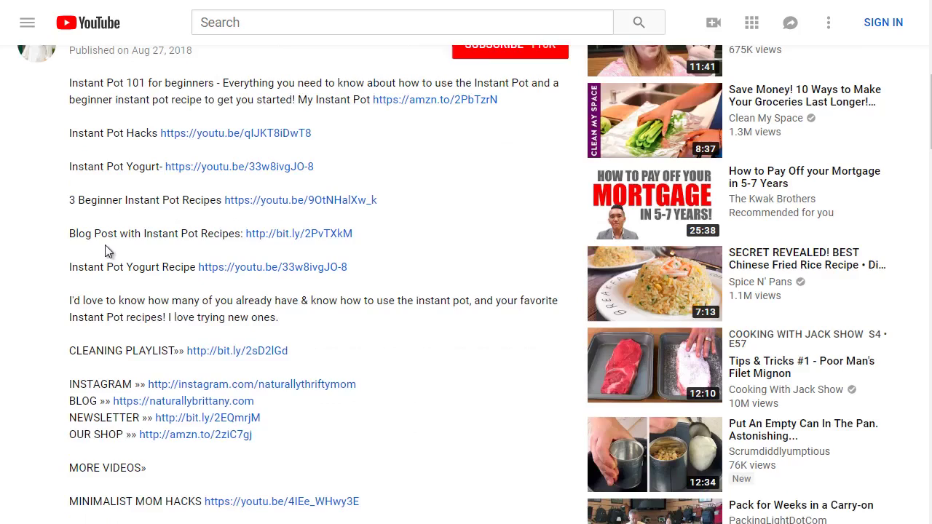
{"action": "scroll", "coordinate": [88, 247], "scroll_direction": "down", "scroll_amount": 2}
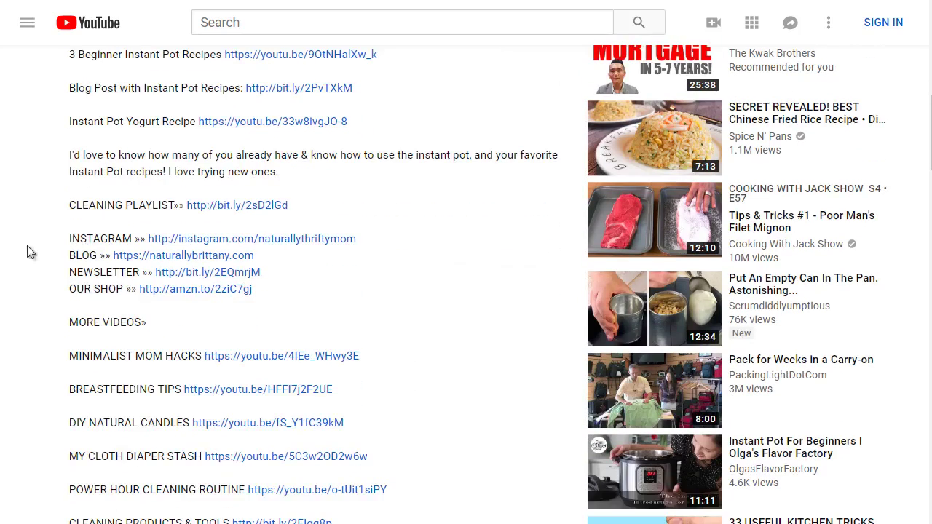
{"action": "scroll", "coordinate": [29, 208], "scroll_direction": "up", "scroll_amount": 10}
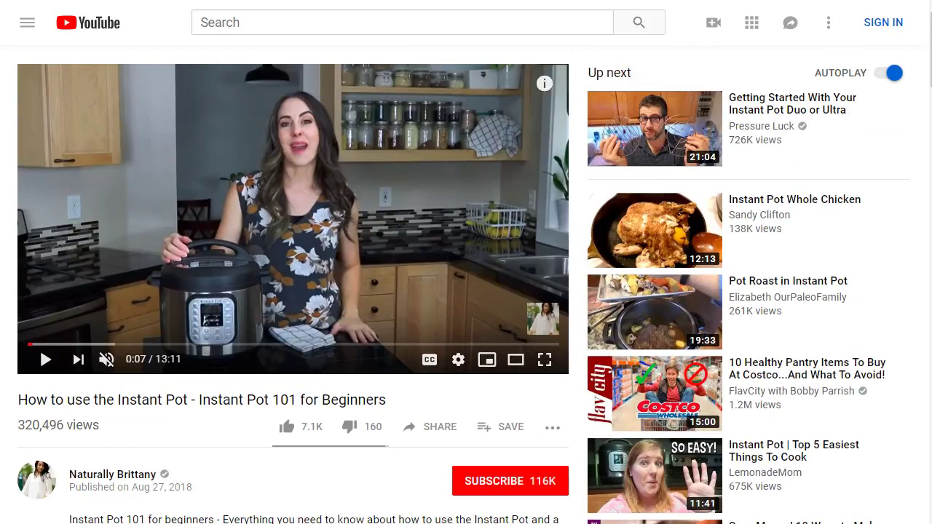
Step: Return to the "instant pot" search results, open the "INSTANT POT CHICKEN COOK WITH ME" video, and mute and pause it
{"action": "key", "text": "alt+Left"}
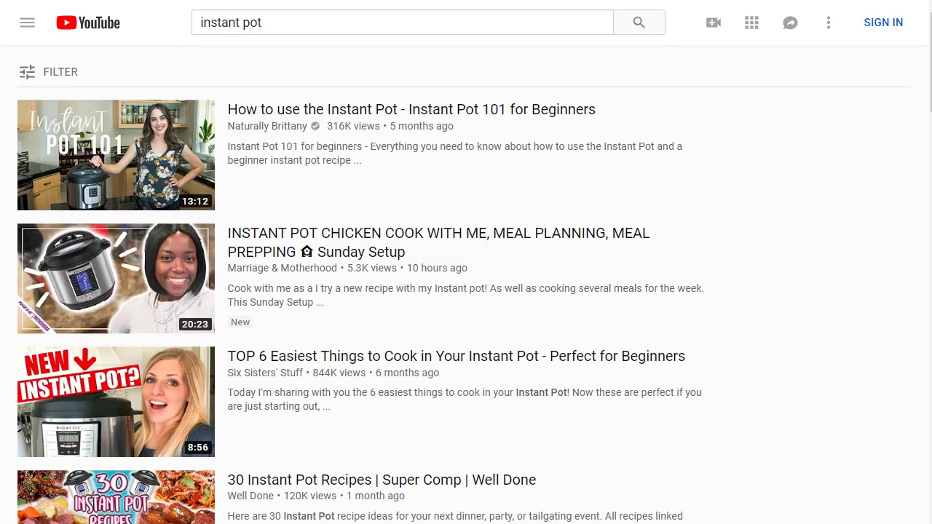
{"action": "left_click", "coordinate": [361, 251]}
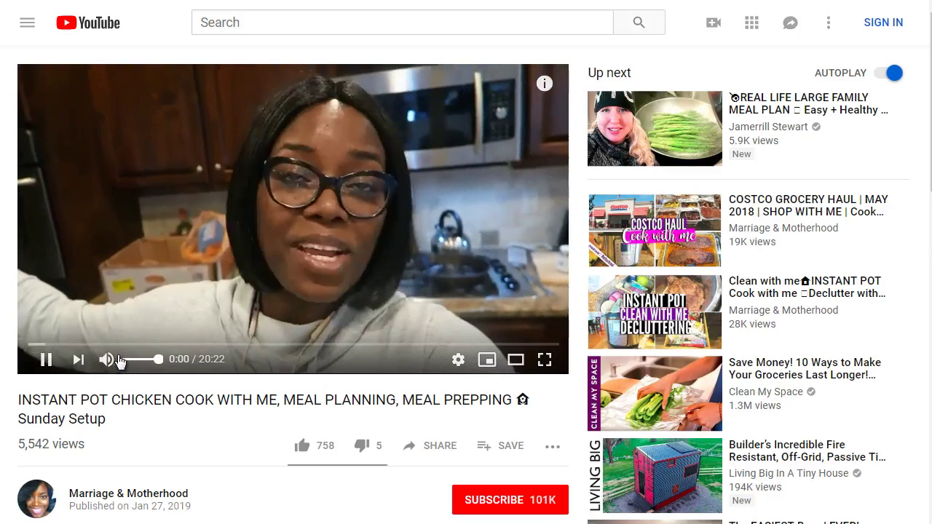
{"action": "left_click", "coordinate": [107, 359]}
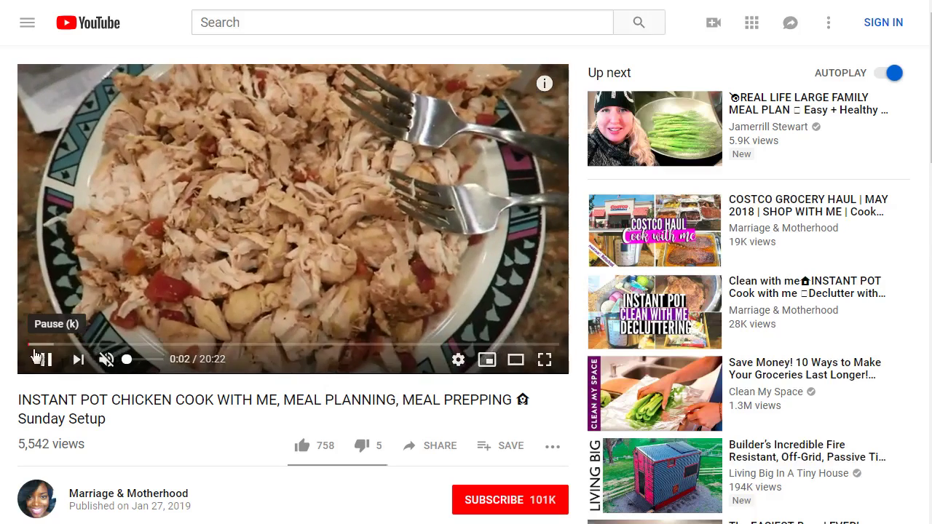
{"action": "left_click", "coordinate": [42, 360]}
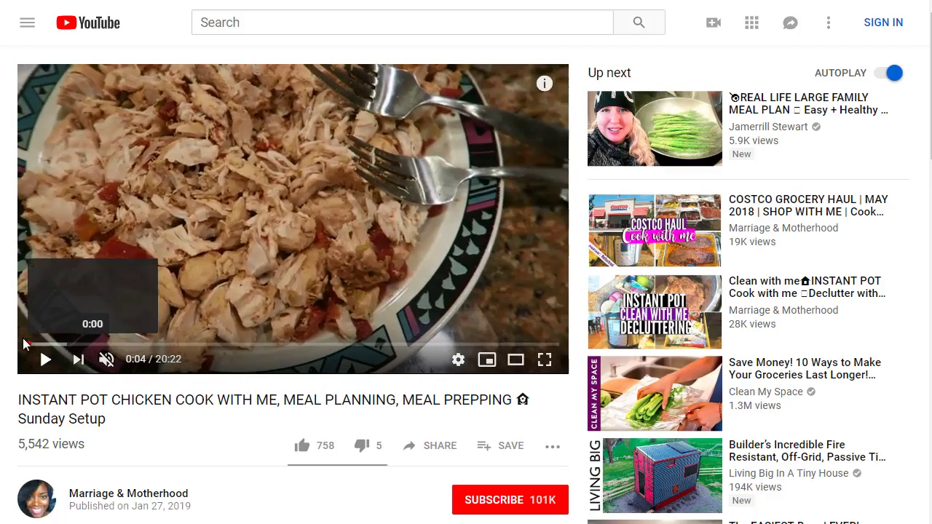
Step: Compare the chicken video's title, views, short description and comments with those of the Instant Pot 101 video
{"action": "scroll", "coordinate": [7, 332], "scroll_direction": "down", "scroll_amount": 3}
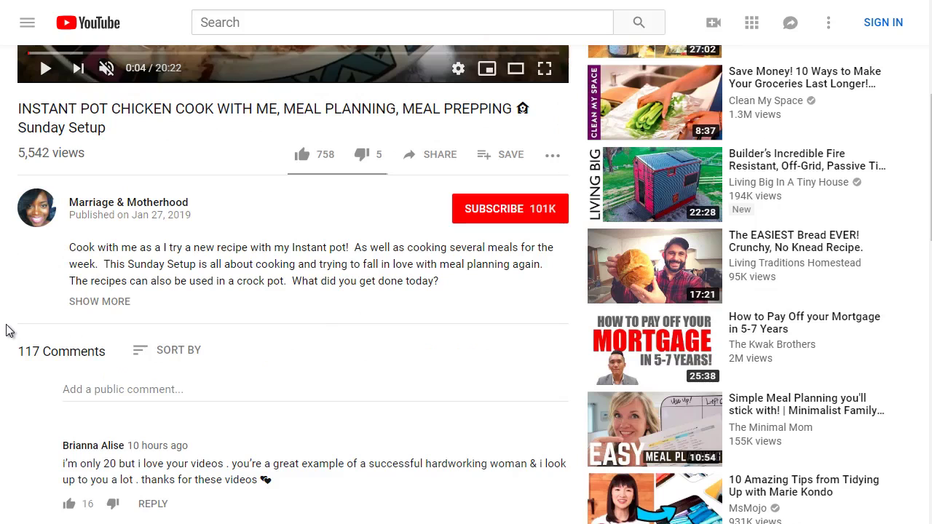
{"action": "scroll", "coordinate": [7, 332], "scroll_direction": "down", "scroll_amount": 1}
{"action": "scroll", "coordinate": [90, 177], "scroll_direction": "up", "scroll_amount": 1}
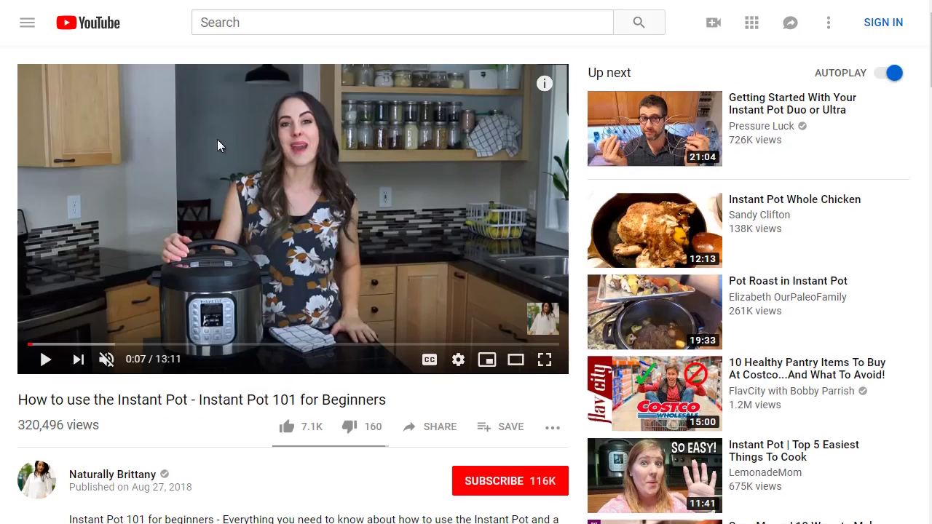
{"action": "scroll", "coordinate": [219, 146], "scroll_direction": "down", "scroll_amount": 3}
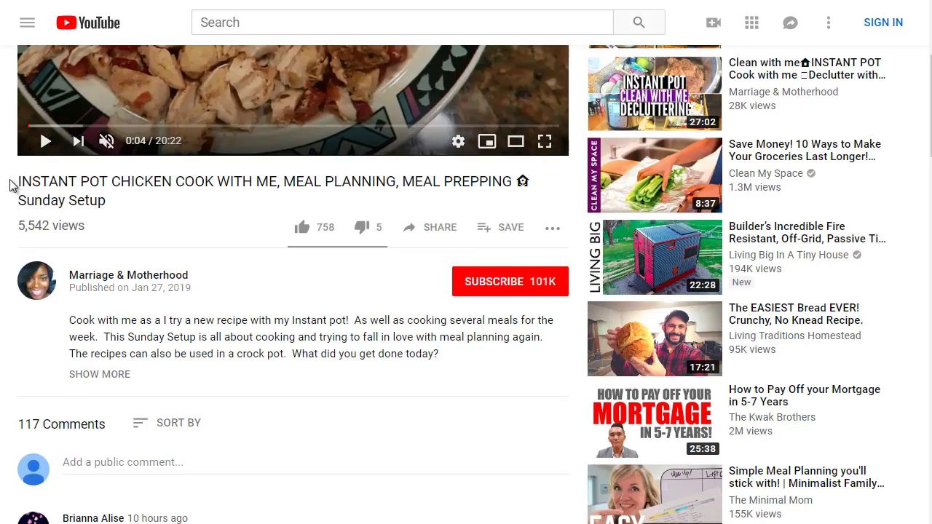
{"action": "scroll", "coordinate": [9, 185], "scroll_direction": "up", "scroll_amount": 2}
{"action": "scroll", "coordinate": [10, 185], "scroll_direction": "down", "scroll_amount": 1}
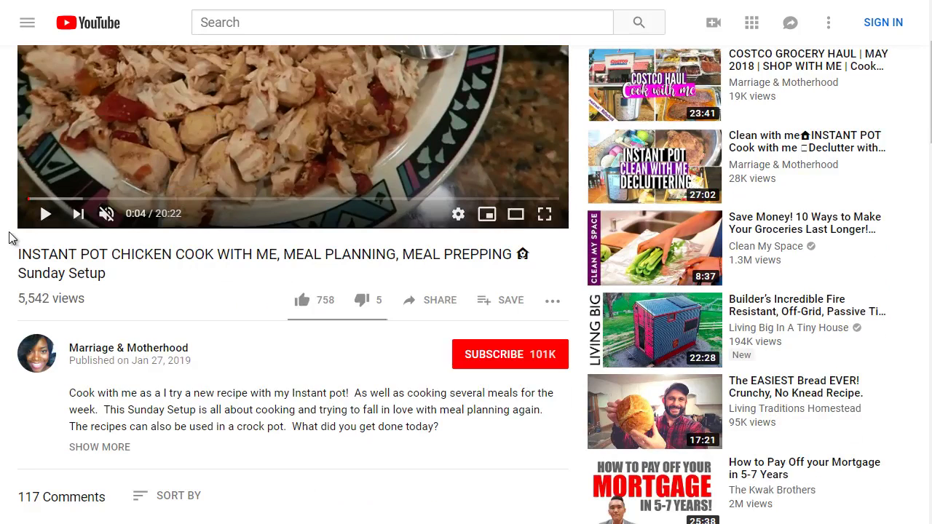
{"action": "scroll", "coordinate": [9, 237], "scroll_direction": "down", "scroll_amount": 1}
{"action": "scroll", "coordinate": [9, 231], "scroll_direction": "down", "scroll_amount": 1}
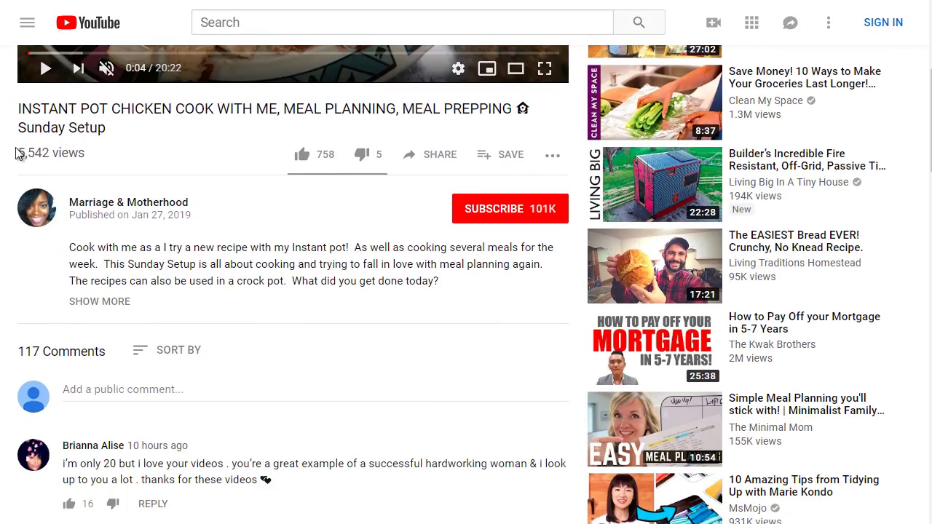
{"action": "key", "text": "ctrl+a"}
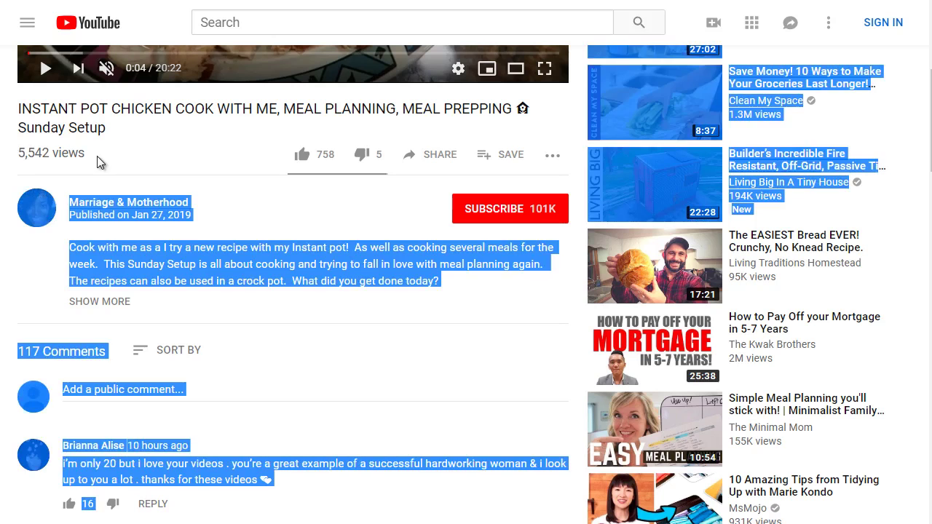
{"action": "left_click", "coordinate": [101, 163]}
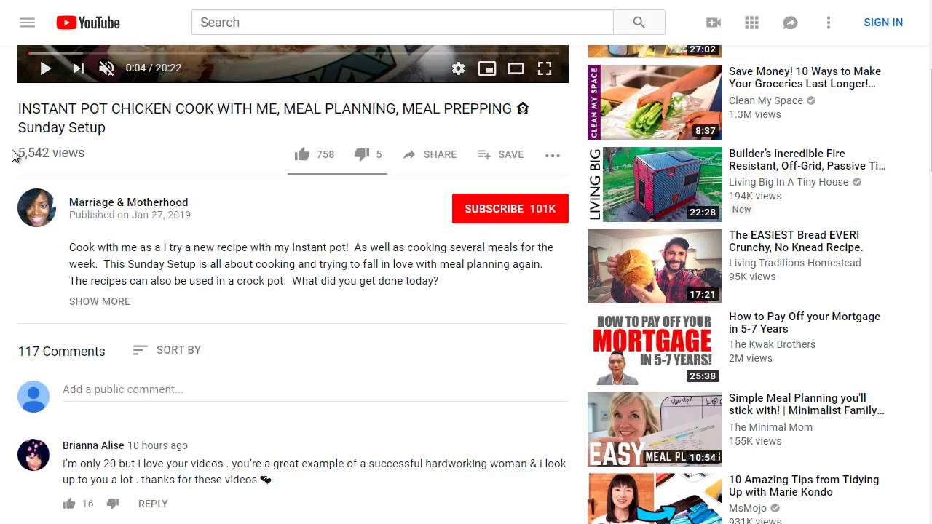
Step: Expand the full description of the "INSTANT POT CHICKEN COOK WITH ME" video
{"action": "scroll", "coordinate": [11, 155], "scroll_direction": "down", "scroll_amount": 3}
{"action": "scroll", "coordinate": [12, 152], "scroll_direction": "up", "scroll_amount": 3}
{"action": "scroll", "coordinate": [10, 138], "scroll_direction": "down", "scroll_amount": 1}
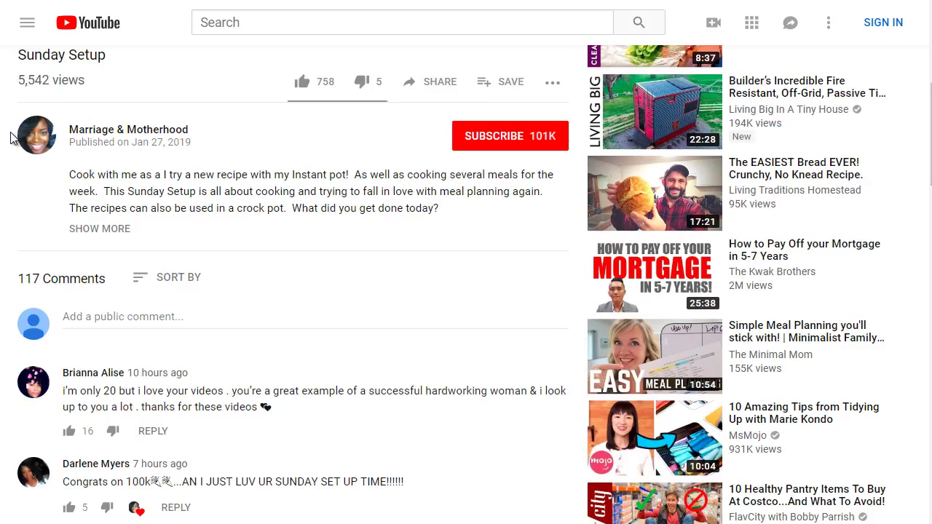
{"action": "left_click", "coordinate": [95, 232]}
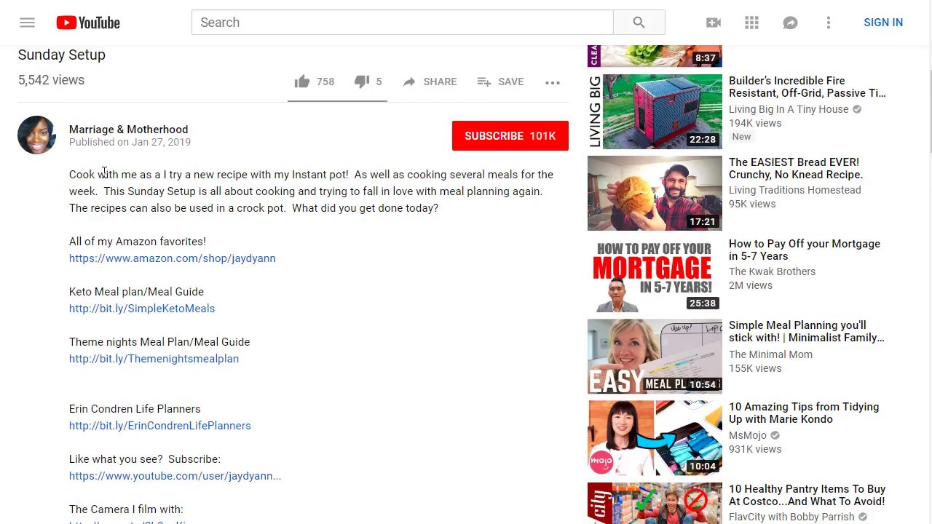
Step: Read the expanded description from its opening lines through the links, social media section and category, and recheck the title
{"action": "left_click_drag", "start_coordinate": [351, 175], "coordinate": [291, 171]}
{"action": "left_click", "coordinate": [291, 172]}
{"action": "scroll", "coordinate": [39, 242], "scroll_direction": "down", "scroll_amount": 1}
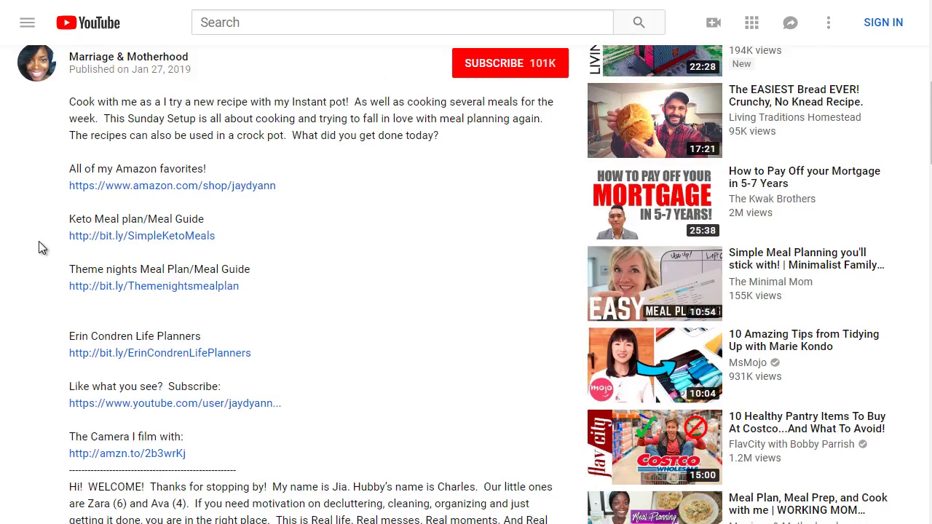
{"action": "scroll", "coordinate": [48, 220], "scroll_direction": "down", "scroll_amount": 1}
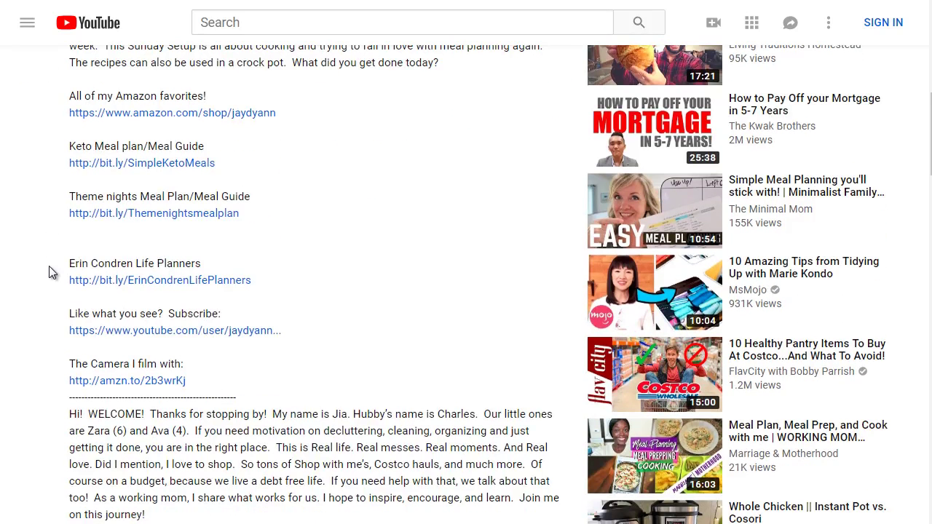
{"action": "scroll", "coordinate": [49, 270], "scroll_direction": "down", "scroll_amount": 2}
{"action": "scroll", "coordinate": [48, 271], "scroll_direction": "down", "scroll_amount": 2}
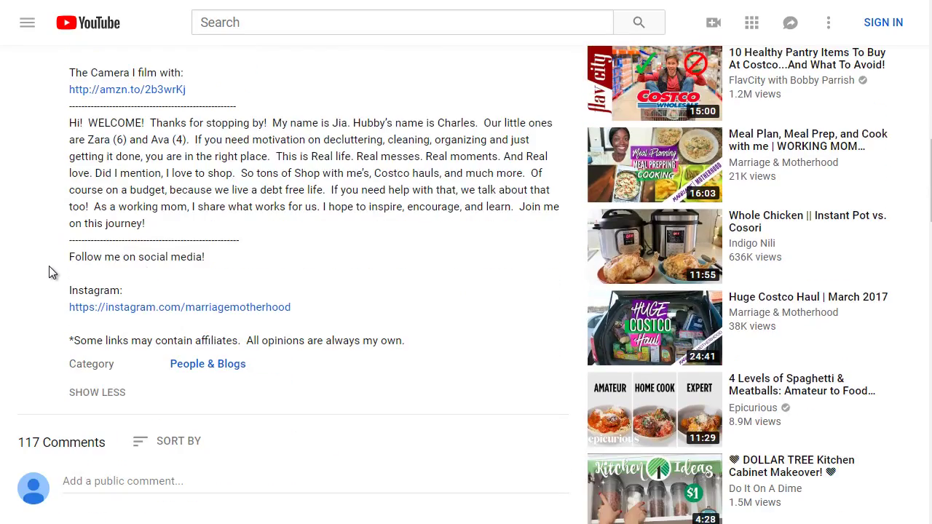
{"action": "scroll", "coordinate": [49, 266], "scroll_direction": "up", "scroll_amount": 7}
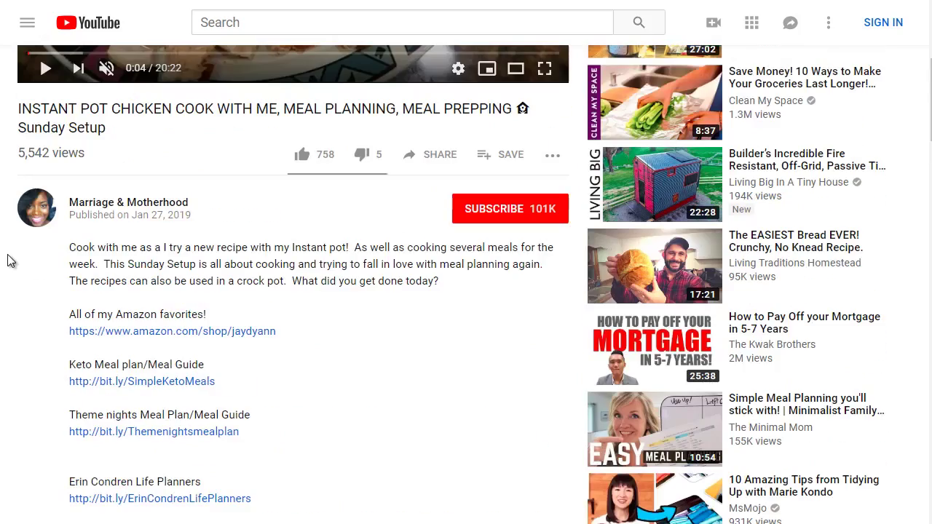
{"action": "scroll", "coordinate": [7, 248], "scroll_direction": "up", "scroll_amount": 2}
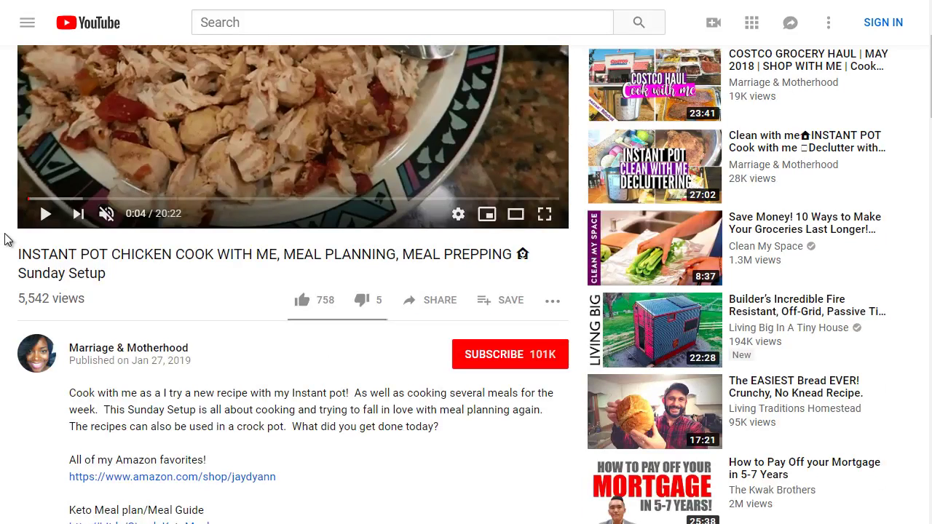
{"action": "scroll", "coordinate": [123, 197], "scroll_direction": "down", "scroll_amount": 1}
Step: Highlight "Sunday Setup" in the title, and open the search result "TOP 6 Easiest Things to Cook in Your Instant Pot - Perfect for Beginners"
{"action": "left_click_drag", "start_coordinate": [117, 199], "coordinate": [17, 200]}
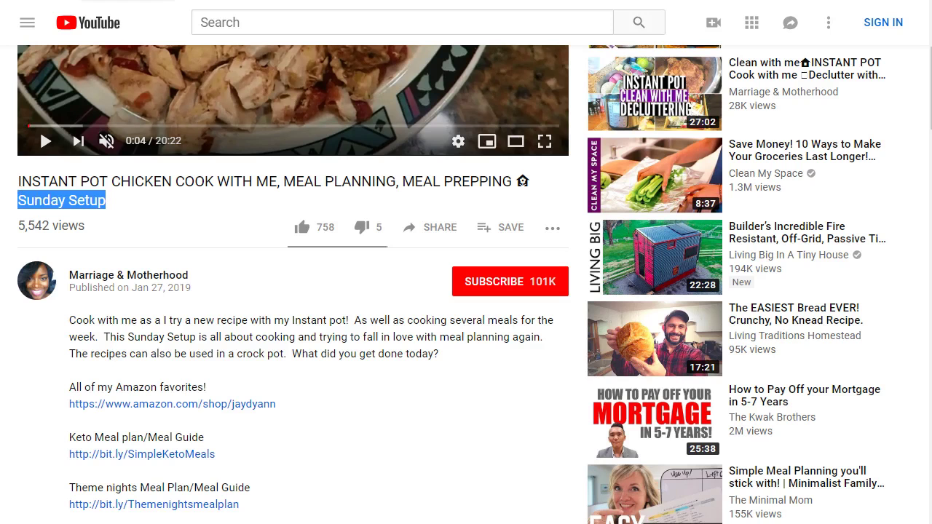
{"action": "key", "text": "alt+Left"}
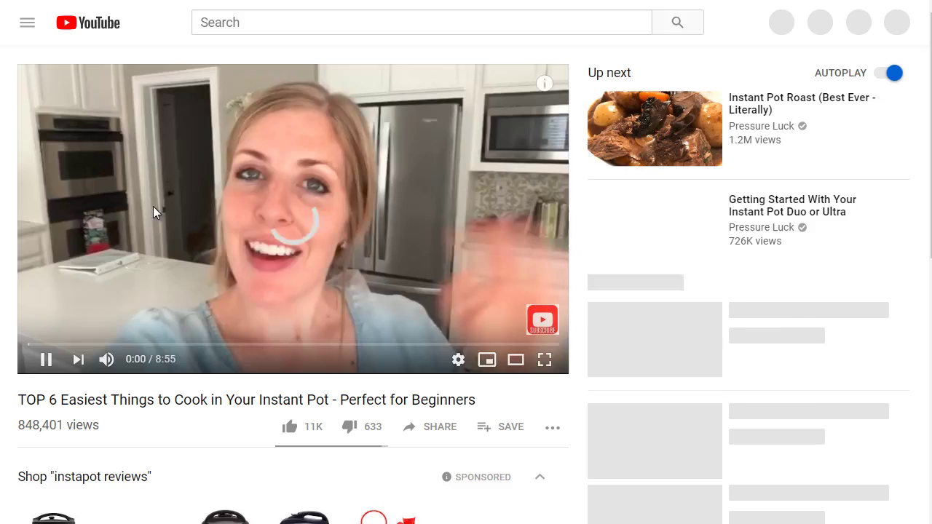
Step: Mute and pause the "TOP 6 Easiest Things to Cook in Your Instant Pot" video, and review its views, short description and comments
{"action": "left_click", "coordinate": [106, 359]}
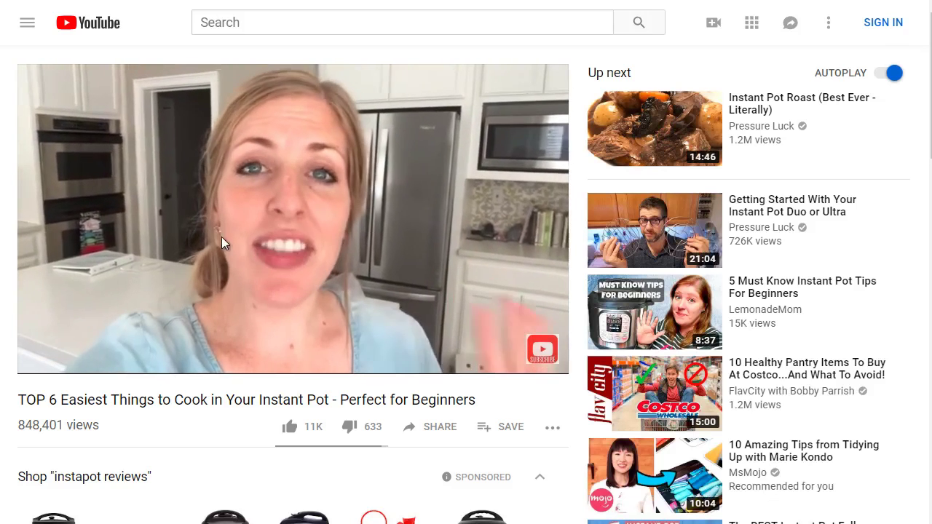
{"action": "left_click", "coordinate": [46, 358]}
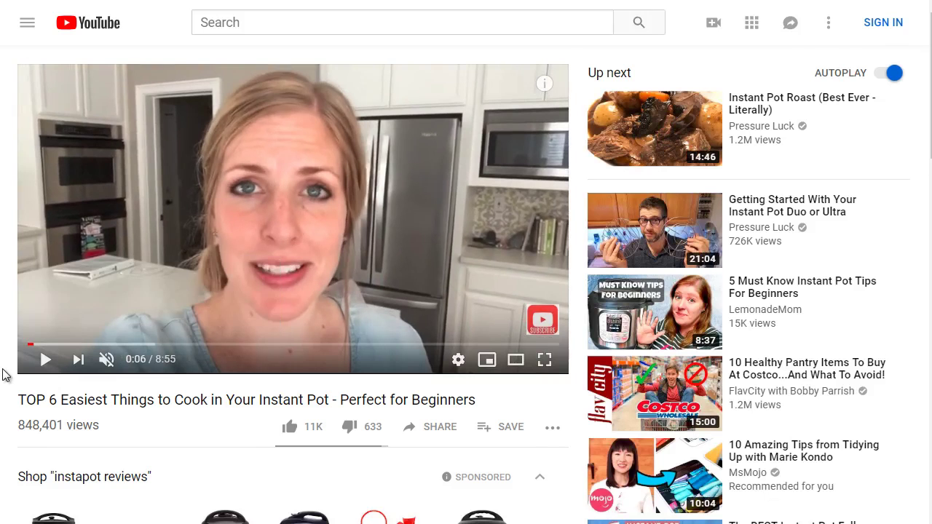
{"action": "scroll", "coordinate": [2, 375], "scroll_direction": "down", "scroll_amount": 1}
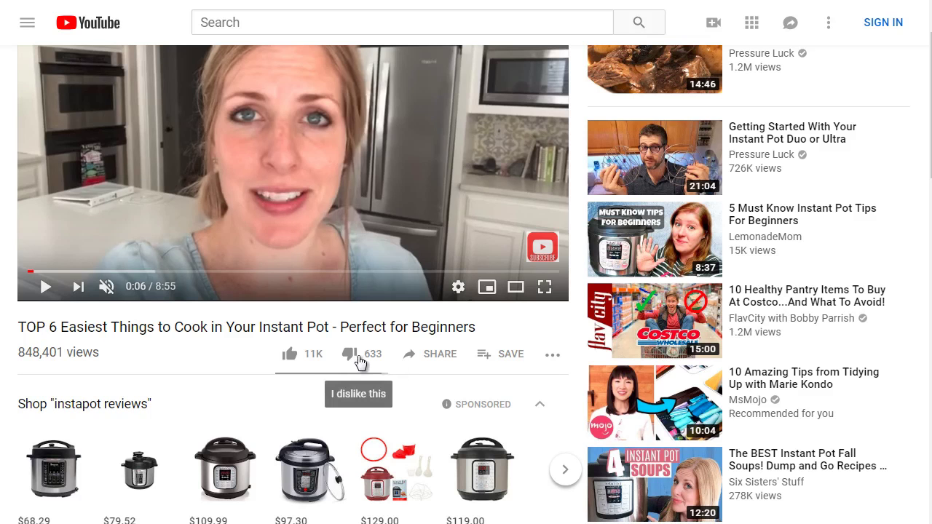
{"action": "scroll", "coordinate": [3, 359], "scroll_direction": "down", "scroll_amount": 1}
{"action": "scroll", "coordinate": [3, 358], "scroll_direction": "down", "scroll_amount": 10}
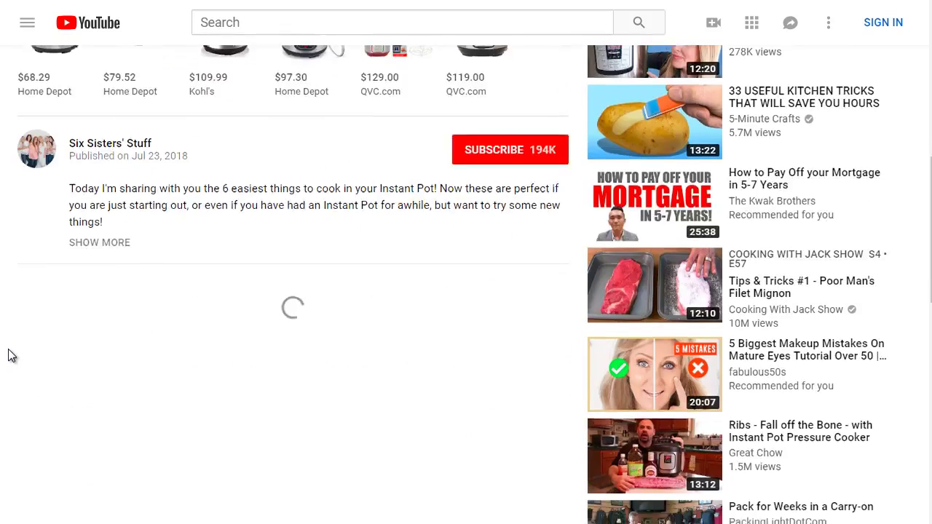
{"action": "scroll", "coordinate": [19, 359], "scroll_direction": "up", "scroll_amount": 1}
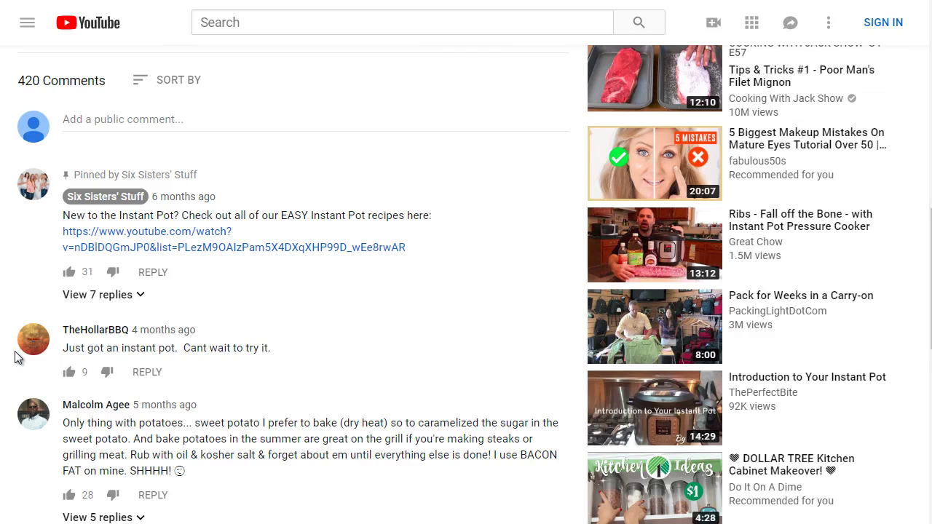
{"action": "scroll", "coordinate": [16, 356], "scroll_direction": "up", "scroll_amount": 8}
{"action": "scroll", "coordinate": [16, 356], "scroll_direction": "up", "scroll_amount": 2}
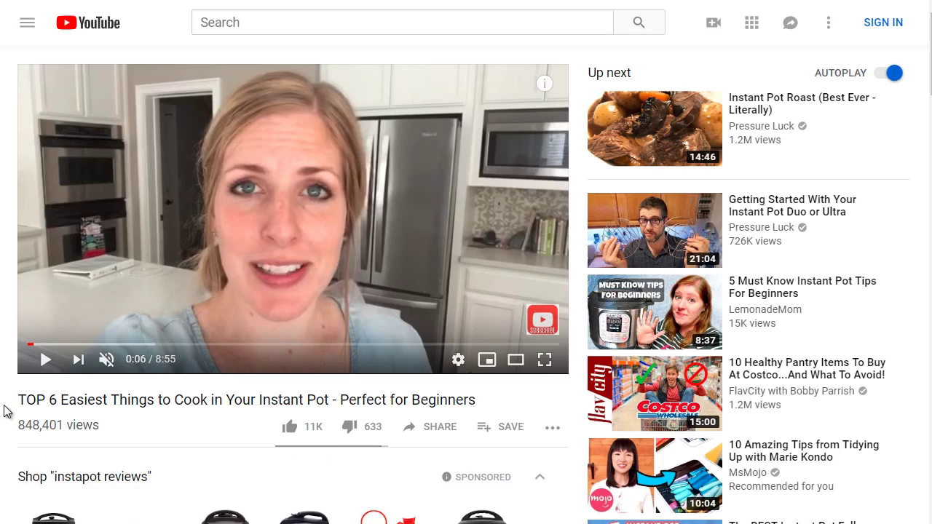
Step: Compare the video's short description and channel details with the wording of its title
{"action": "mouse_move", "coordinate": [158, 362]}
{"action": "scroll", "coordinate": [8, 354], "scroll_direction": "down", "scroll_amount": 5}
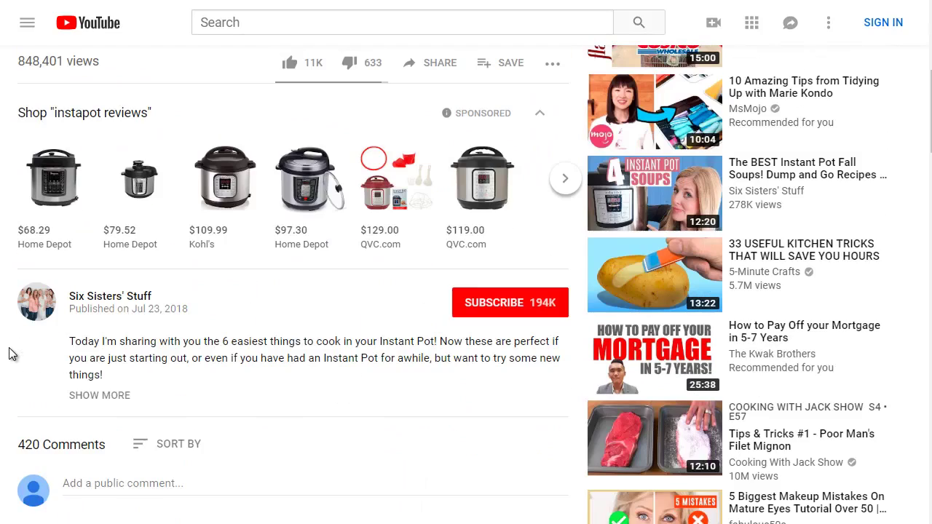
{"action": "scroll", "coordinate": [9, 355], "scroll_direction": "up", "scroll_amount": 4}
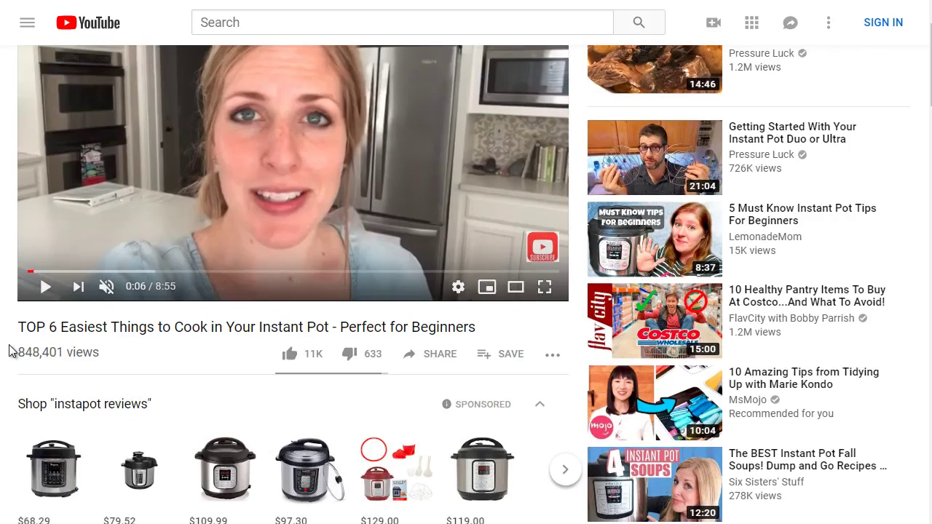
{"action": "left_click_drag", "start_coordinate": [454, 322], "coordinate": [460, 327]}
{"action": "left_click", "coordinate": [477, 327]}
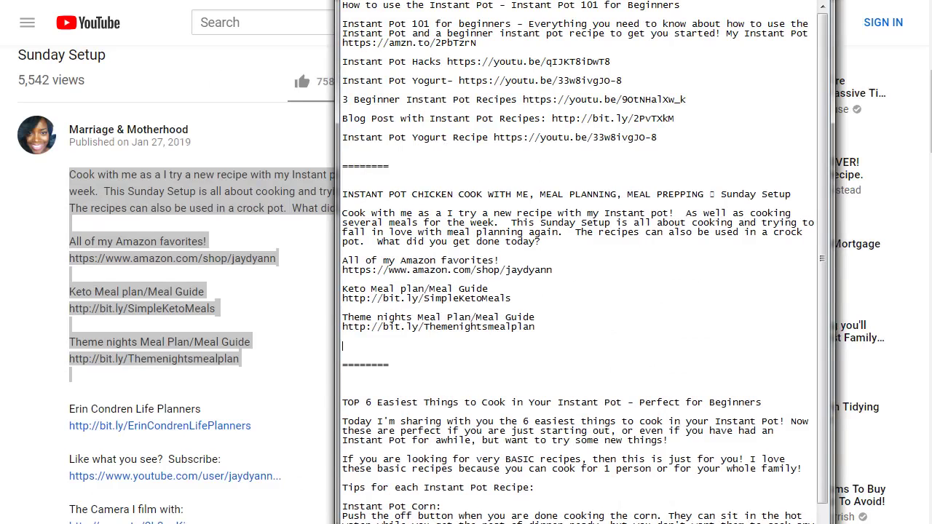
Step: Highlight the Instant Pot 101 and chicken video entries in Notepad, and widen and reposition its window to read the collected text
{"action": "left_click_drag", "start_coordinate": [342, 4], "coordinate": [742, 151]}
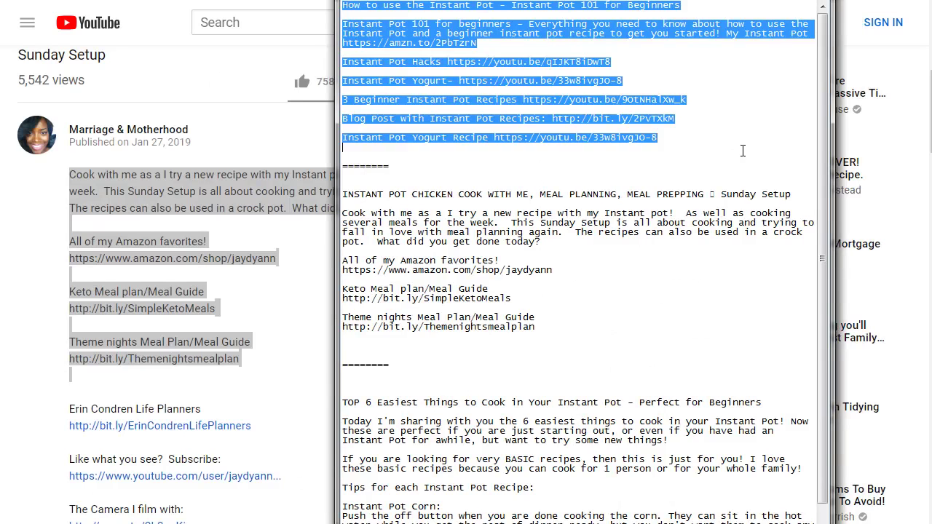
{"action": "left_click_drag", "start_coordinate": [540, 322], "coordinate": [364, 184]}
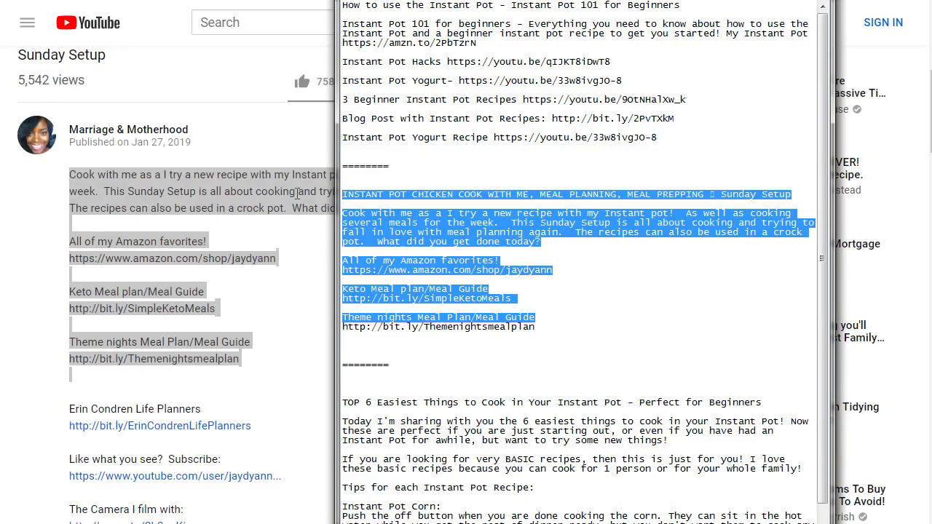
{"action": "scroll", "coordinate": [560, 314], "scroll_direction": "down", "scroll_amount": 1}
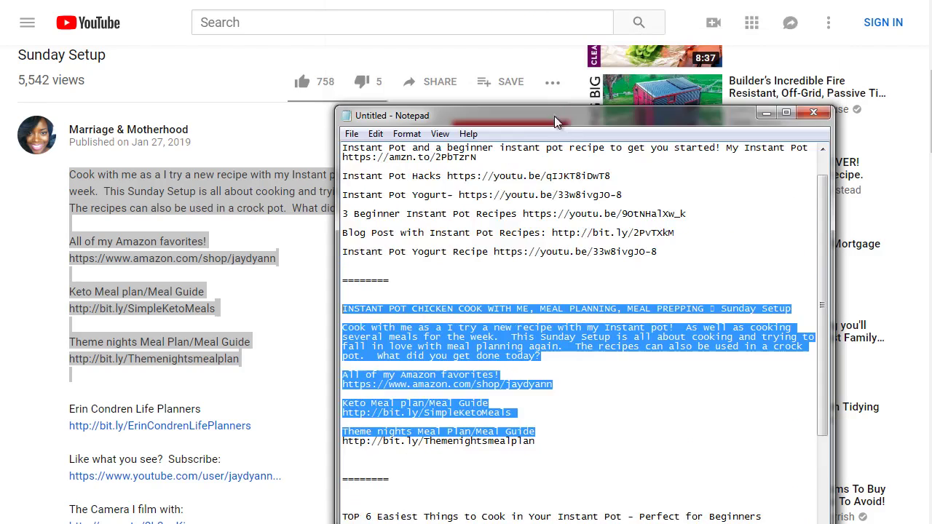
{"action": "left_click_drag", "start_coordinate": [335, 192], "coordinate": [202, 192]}
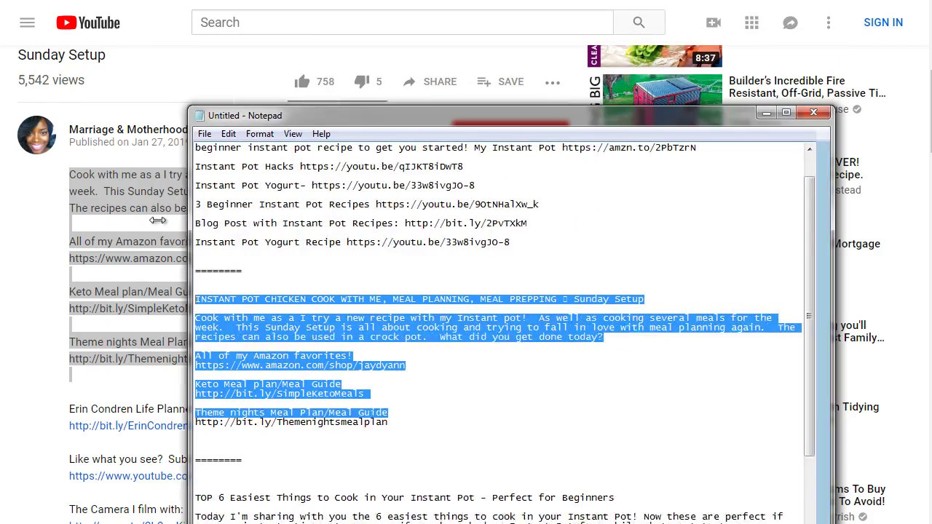
{"action": "left_click_drag", "start_coordinate": [481, 115], "coordinate": [522, 0]}
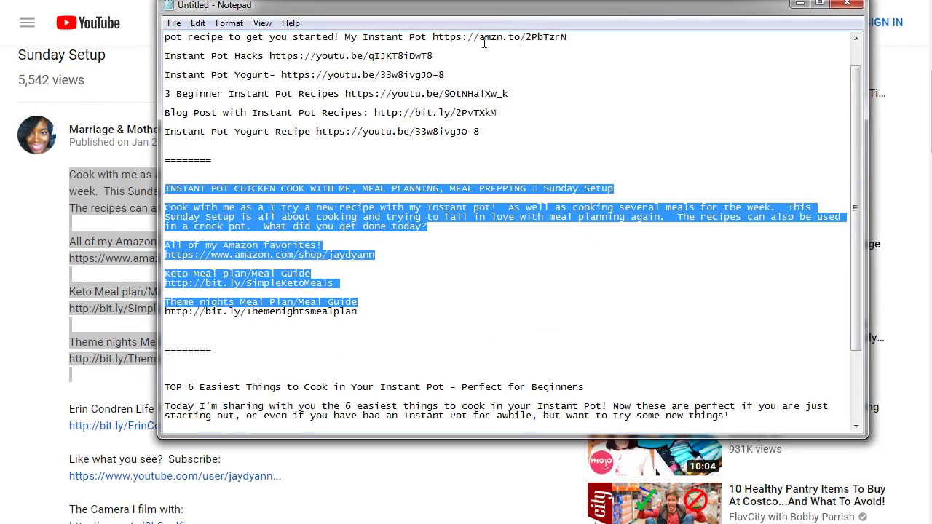
{"action": "left_click", "coordinate": [328, 217]}
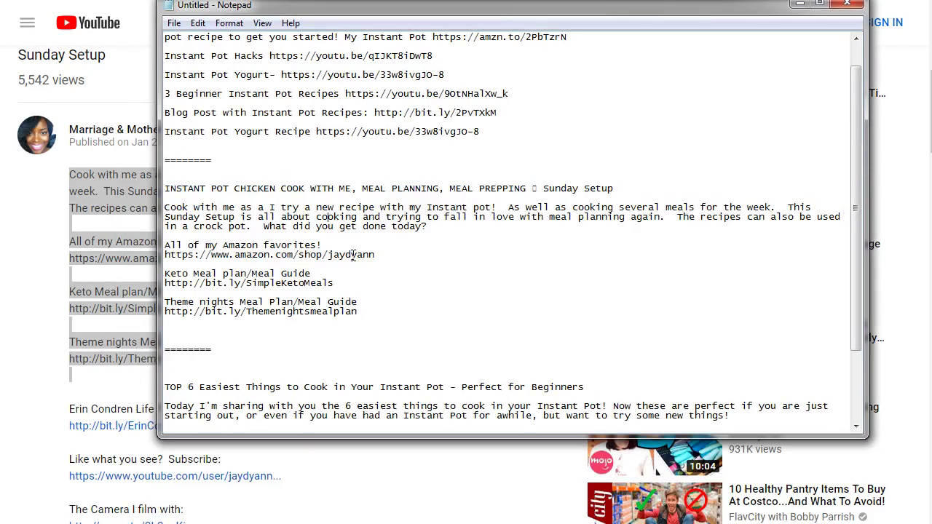
Step: Look through the three collected video entries, and highlight the title "How to use the Instant Pot - Instant Pot 101 for Beginners"
{"action": "scroll", "coordinate": [352, 254], "scroll_direction": "down", "scroll_amount": 3}
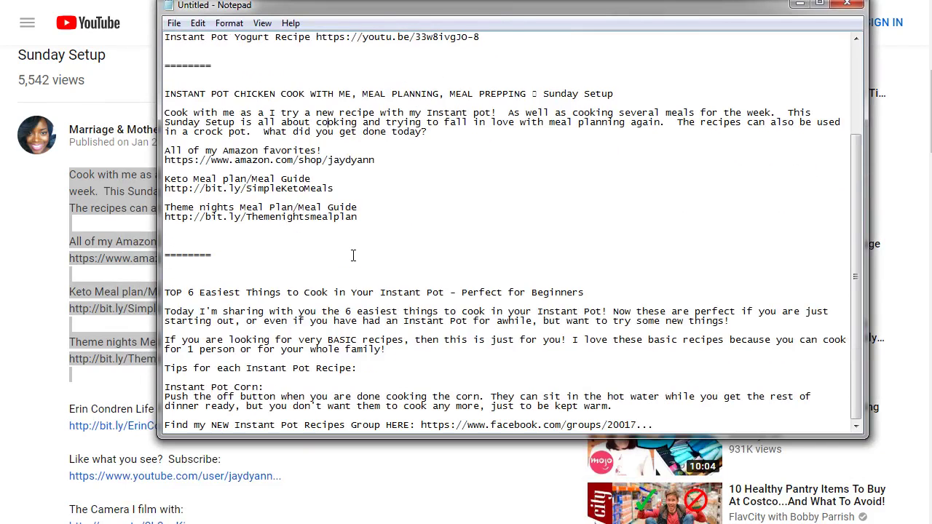
{"action": "scroll", "coordinate": [317, 202], "scroll_direction": "up", "scroll_amount": 4}
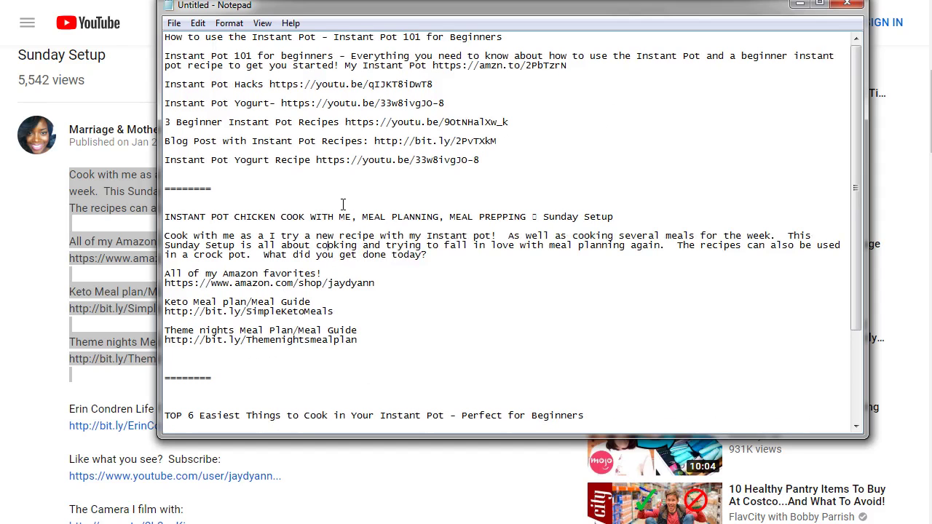
{"action": "left_click_drag", "start_coordinate": [503, 37], "coordinate": [339, 31]}
{"action": "scroll", "coordinate": [621, 138], "scroll_direction": "down", "scroll_amount": 3}
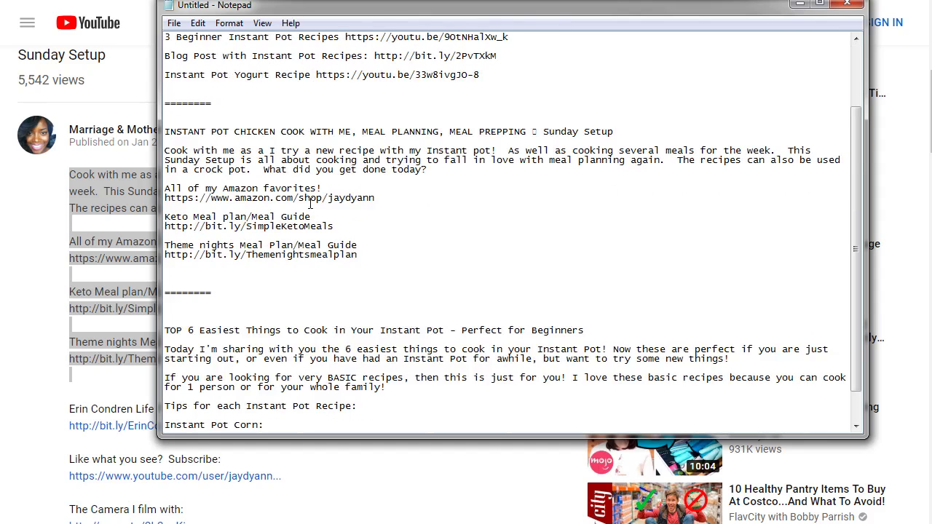
Step: Highlight "Sunday Setup" in the chicken video's title, and "TOP 6 Easiest Things to" and "Perfect for Beginners" in the third title
{"action": "left_click_drag", "start_coordinate": [620, 136], "coordinate": [535, 129]}
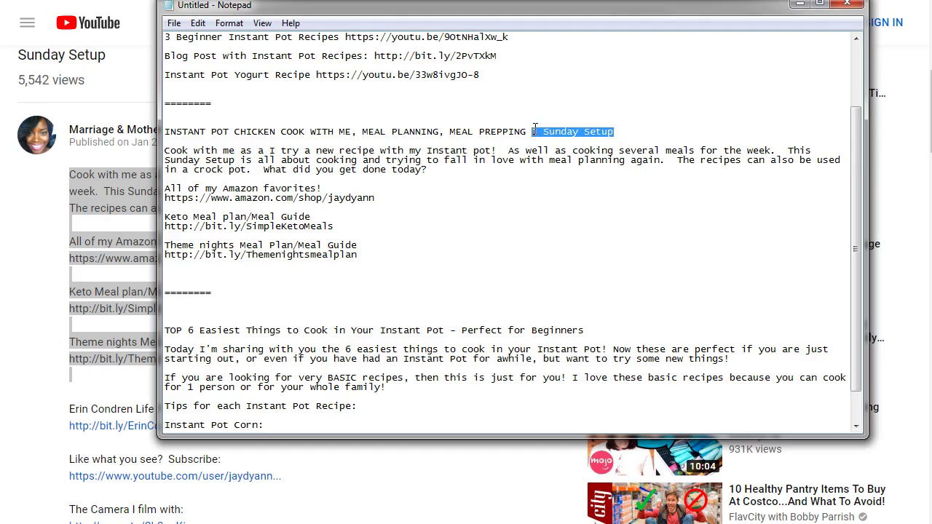
{"action": "scroll", "coordinate": [501, 240], "scroll_direction": "down", "scroll_amount": 1}
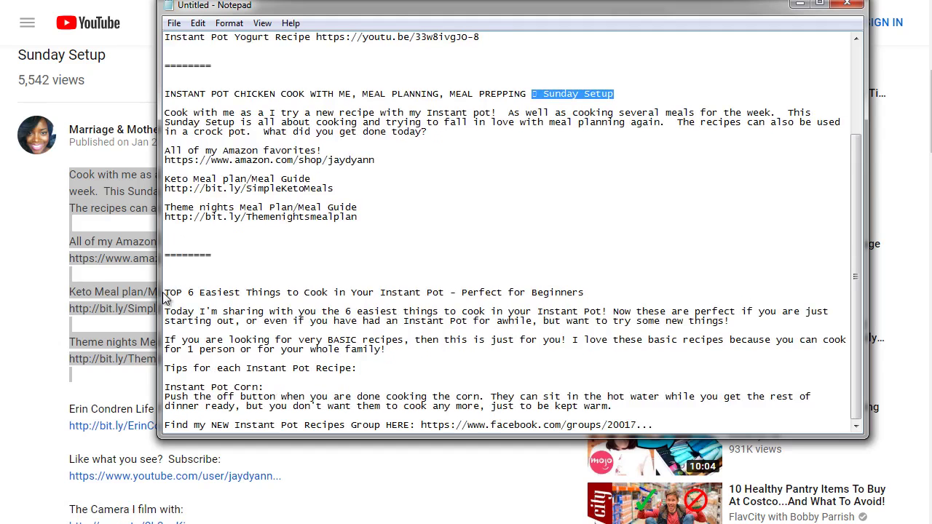
{"action": "left_click_drag", "start_coordinate": [166, 292], "coordinate": [304, 292]}
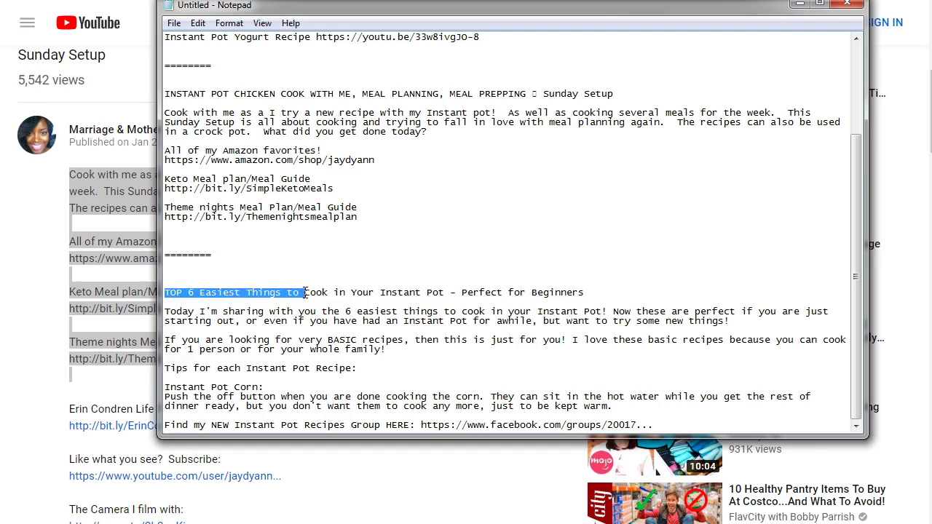
{"action": "left_click_drag", "start_coordinate": [603, 292], "coordinate": [461, 291]}
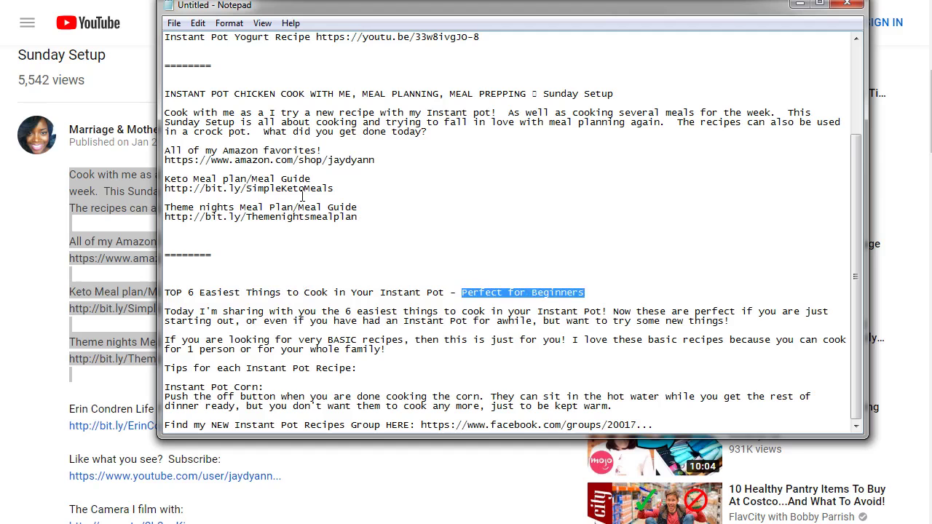
Step: Compare the three collected titles again, and highlight "MEAL PREPPING" through "Sunday Setup" in the chicken video's title
{"action": "scroll", "coordinate": [302, 195], "scroll_direction": "up", "scroll_amount": 4}
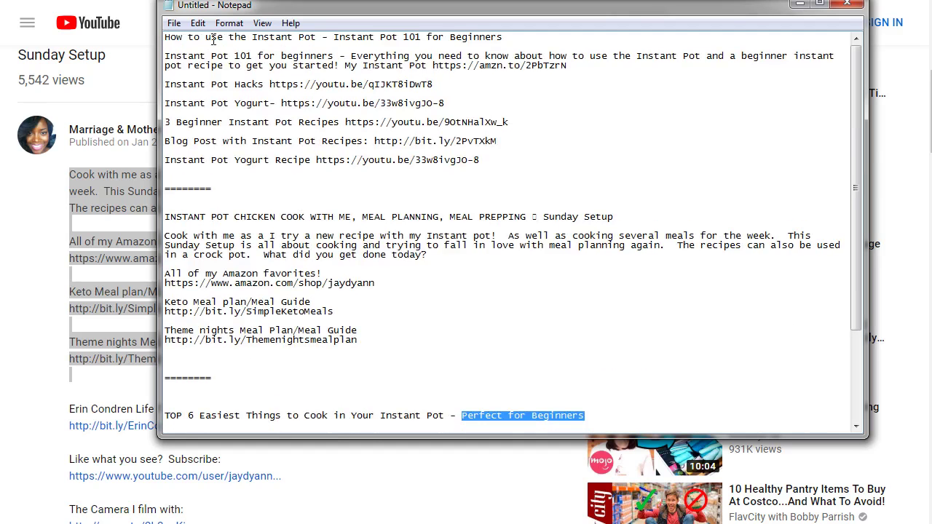
{"action": "scroll", "coordinate": [510, 260], "scroll_direction": "down", "scroll_amount": 3}
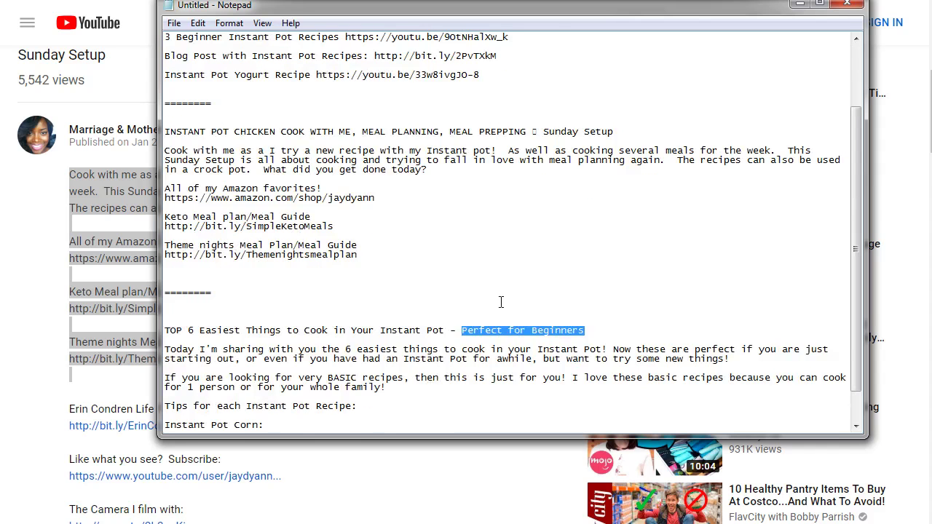
{"action": "scroll", "coordinate": [609, 328], "scroll_direction": "up", "scroll_amount": 2}
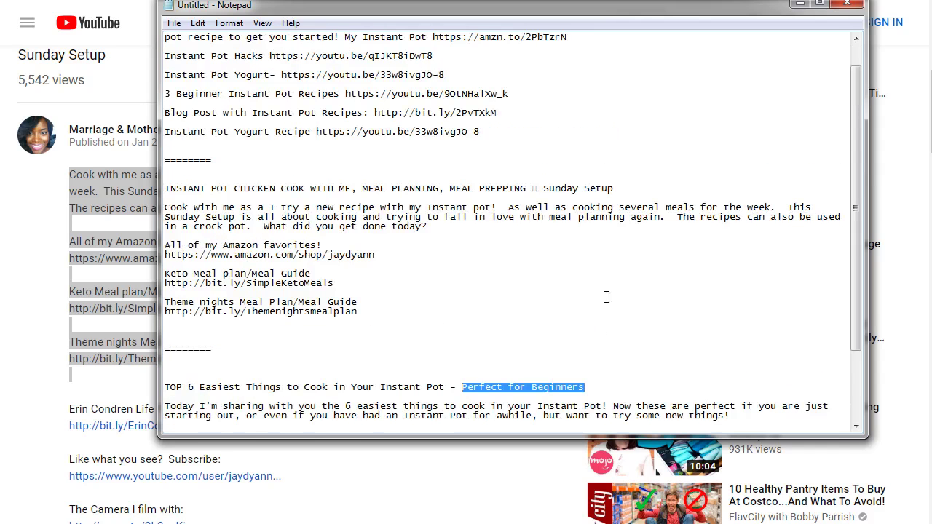
{"action": "left_click_drag", "start_coordinate": [624, 188], "coordinate": [488, 181]}
{"action": "left_click", "coordinate": [452, 198]}
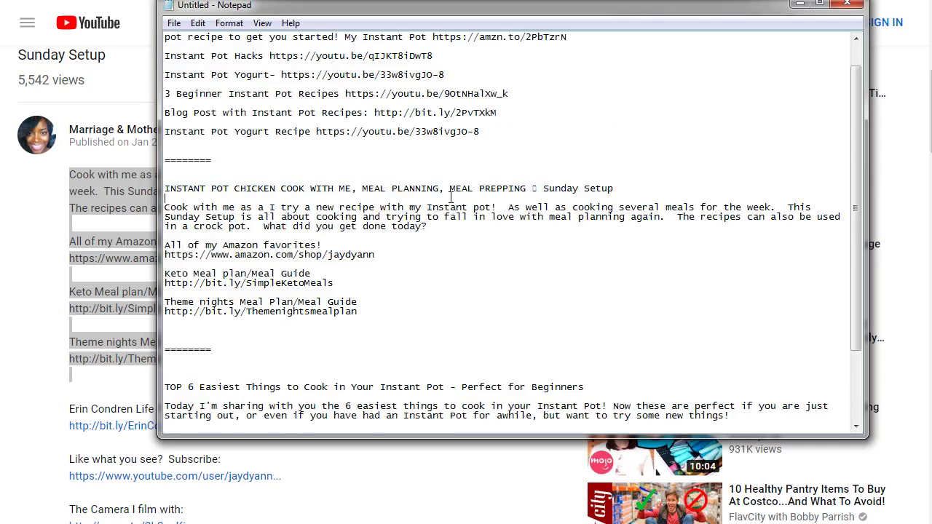
{"action": "key", "text": "shift+Up"}
{"action": "left_click", "coordinate": [451, 188], "text": "shift"}
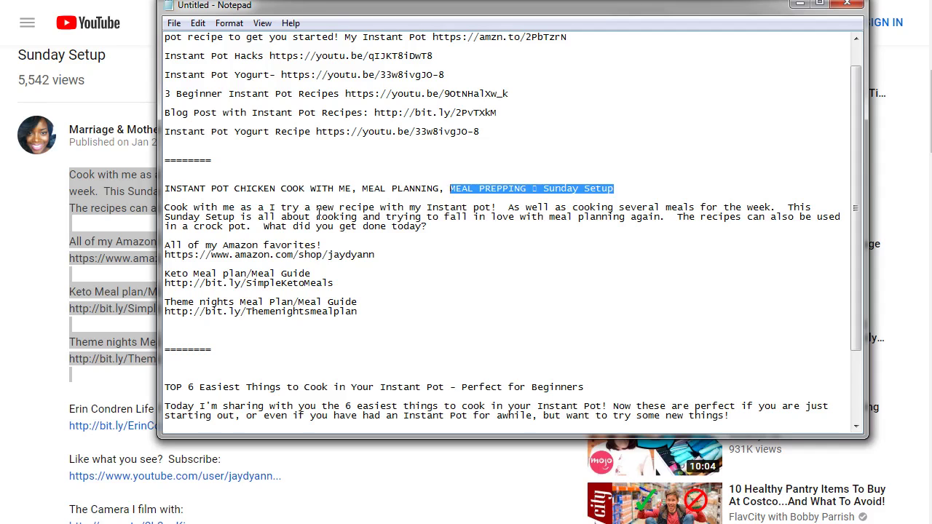
Step: Open SocialBlade.com from the Google results, and search it for the channel name copied from the Instant Pot 101 video
{"action": "left_click", "coordinate": [69, 174]}
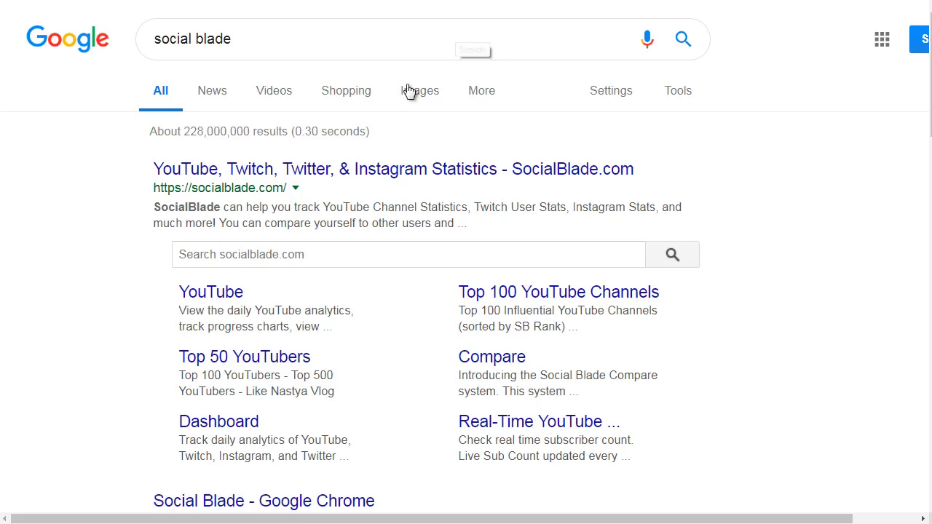
{"action": "left_click", "coordinate": [187, 169]}
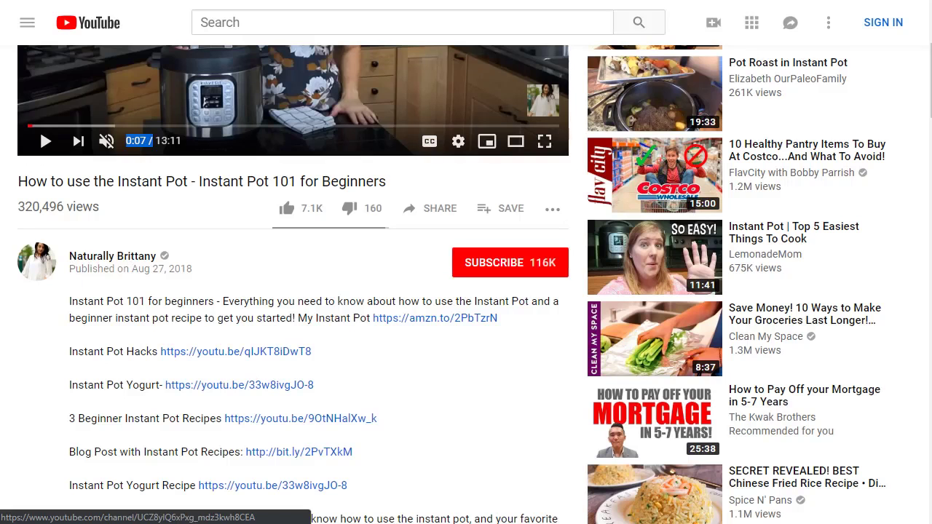
{"action": "left_click_drag", "start_coordinate": [182, 262], "coordinate": [69, 256]}
{"action": "key", "text": "ctrl+c"}
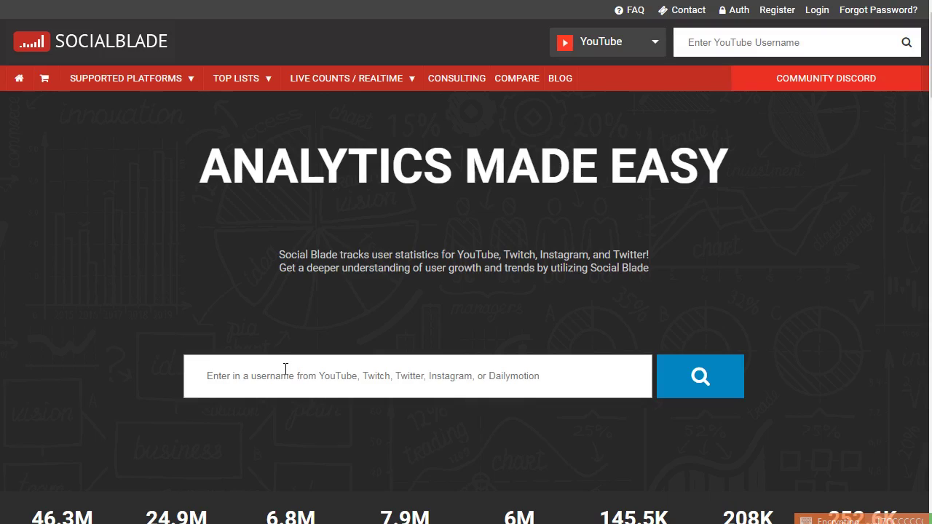
{"action": "left_click", "coordinate": [284, 372]}
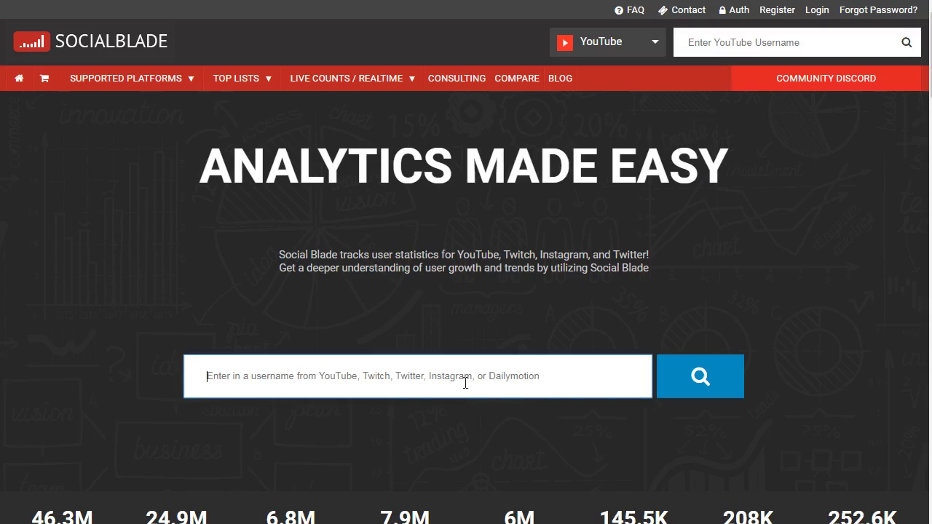
{"action": "key", "text": "ctrl+v"}
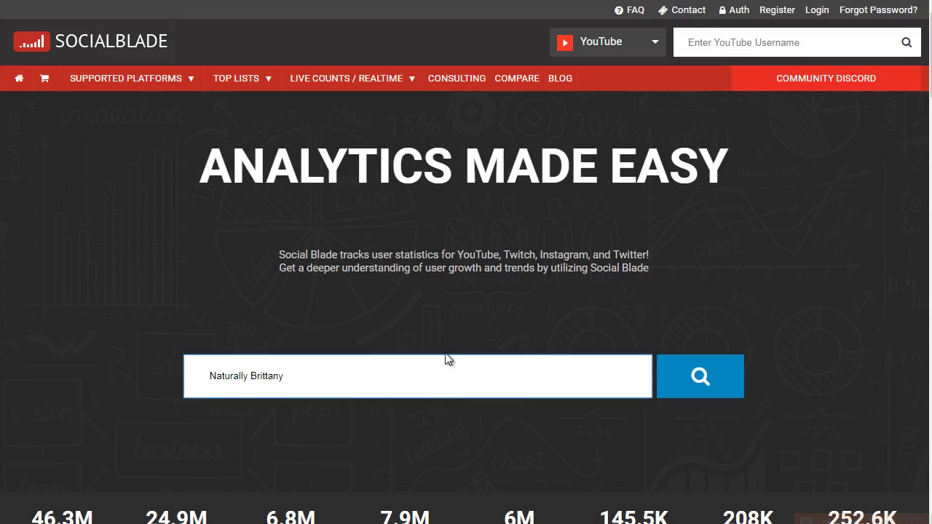
{"action": "left_click", "coordinate": [701, 376]}
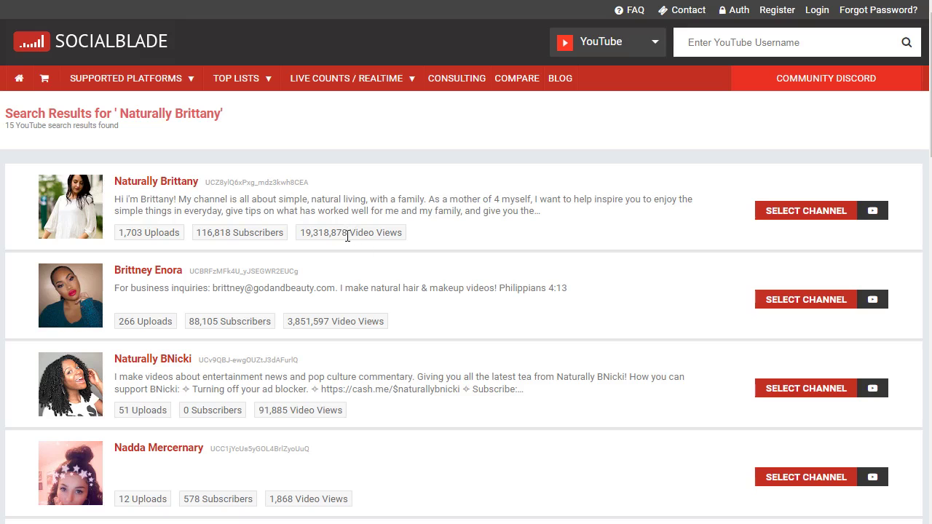
Step: Highlight the video view total of the first Social Blade result, and open that channel's statistics in a new tab
{"action": "left_click_drag", "start_coordinate": [301, 234], "coordinate": [349, 235]}
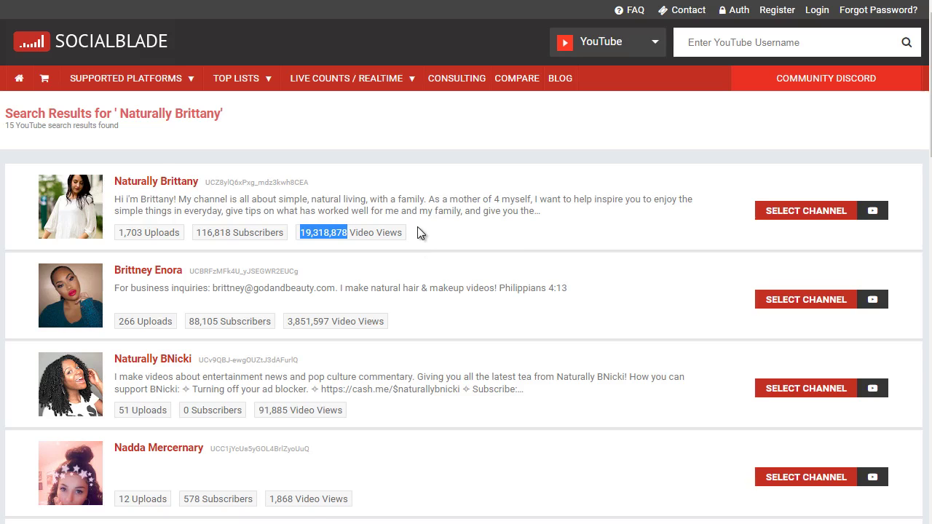
{"action": "right_click", "coordinate": [181, 188]}
{"action": "left_click", "coordinate": [190, 192]}
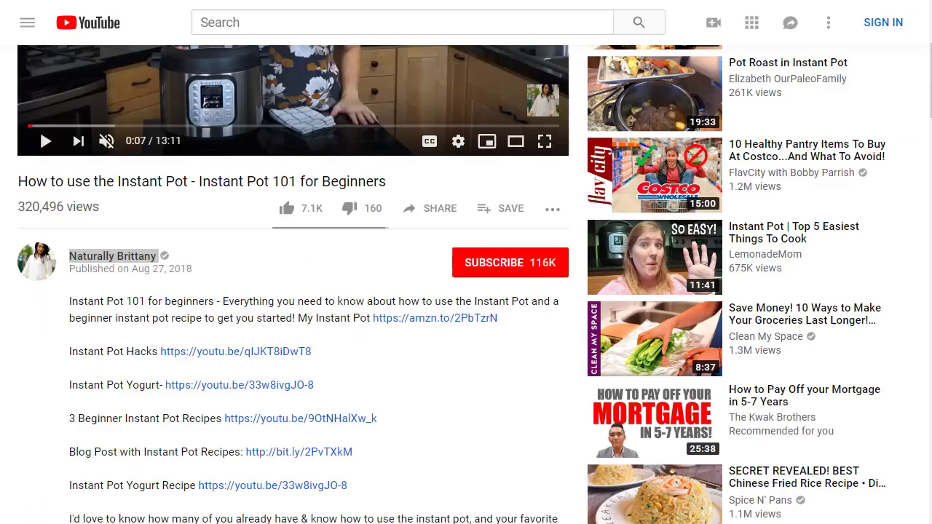
Step: Copy the channel name Marriage & Motherhood from the chicken video, search Social Blade for it, and open the matching channel's statistics in a new tab
{"action": "left_click_drag", "start_coordinate": [68, 251], "coordinate": [159, 252]}
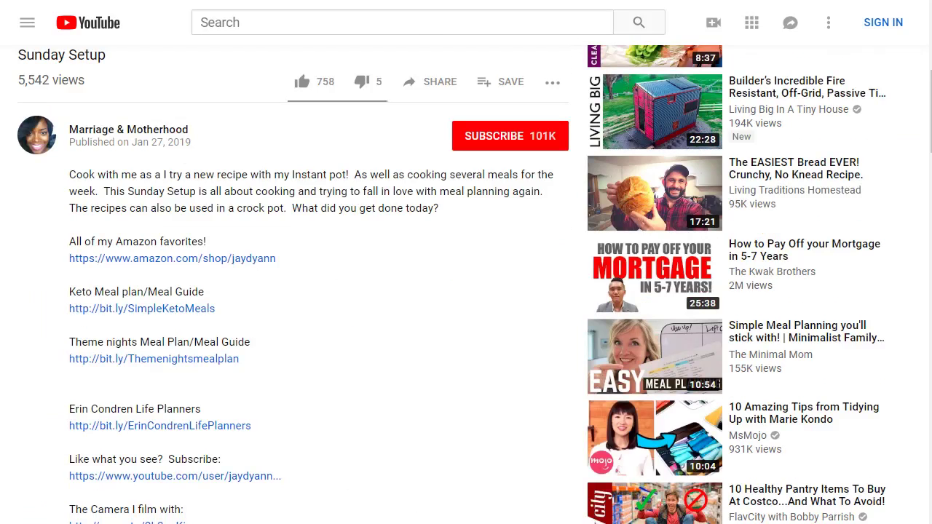
{"action": "left_click_drag", "start_coordinate": [201, 133], "coordinate": [62, 132]}
{"action": "key", "text": "ctrl+c"}
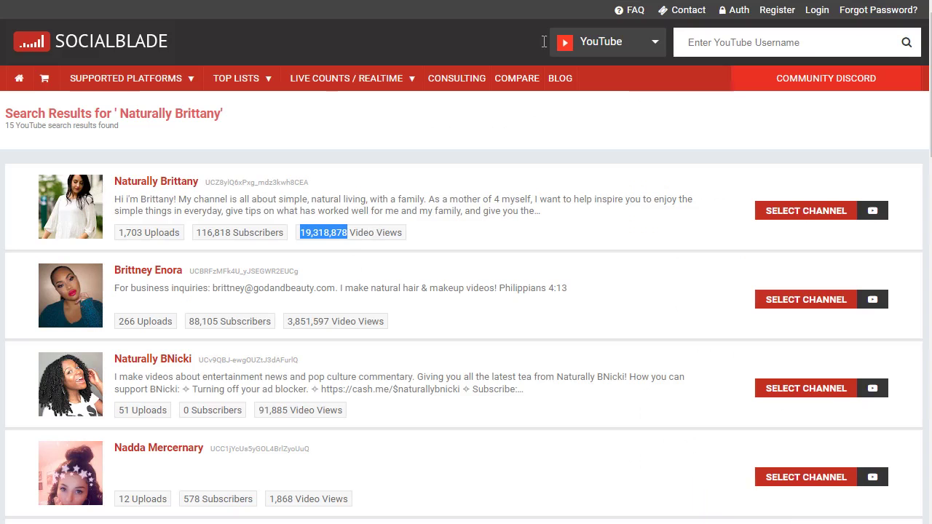
{"action": "left_click", "coordinate": [703, 34]}
{"action": "key", "text": "ctrl+v"}
{"action": "key", "text": "Return"}
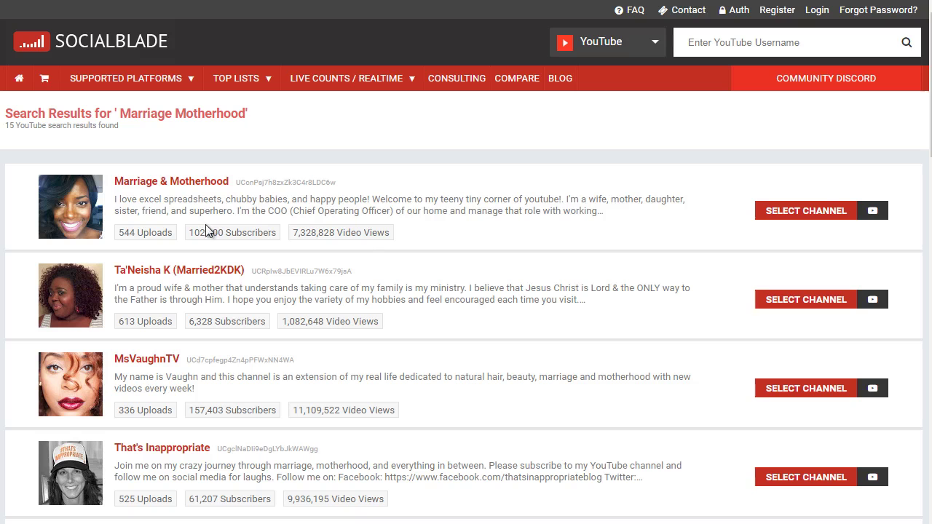
{"action": "right_click", "coordinate": [197, 185]}
{"action": "left_click", "coordinate": [200, 190]}
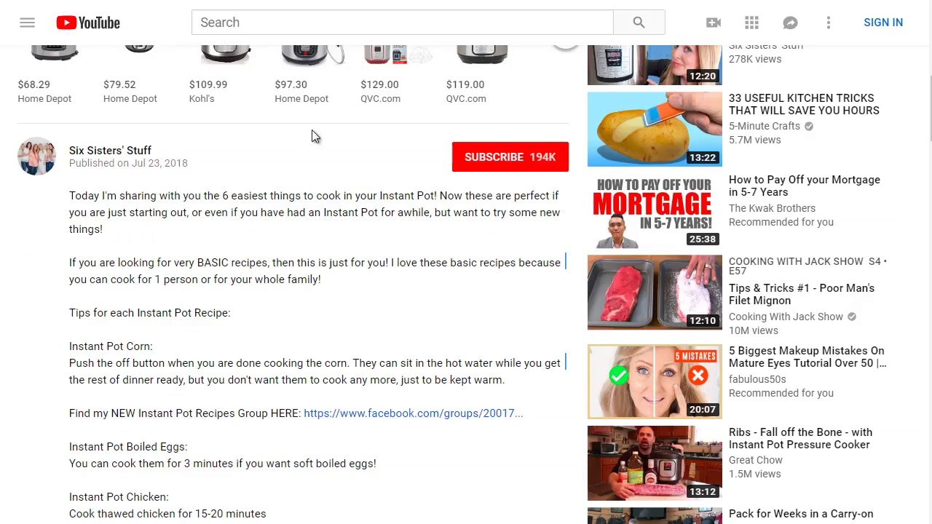
Step: Copy the channel name Six Sisters' Stuff from the third video, search Social Blade for it, and open the first result in a new tab
{"action": "scroll", "coordinate": [173, 167], "scroll_direction": "up", "scroll_amount": 7}
{"action": "scroll", "coordinate": [171, 166], "scroll_direction": "down", "scroll_amount": 6}
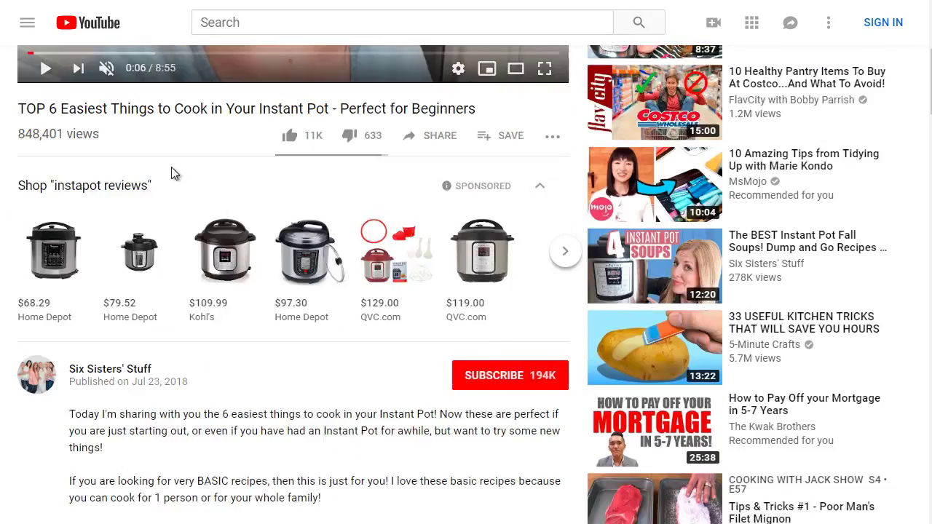
{"action": "left_click_drag", "start_coordinate": [153, 223], "coordinate": [72, 222]}
{"action": "key", "text": "ctrl+c"}
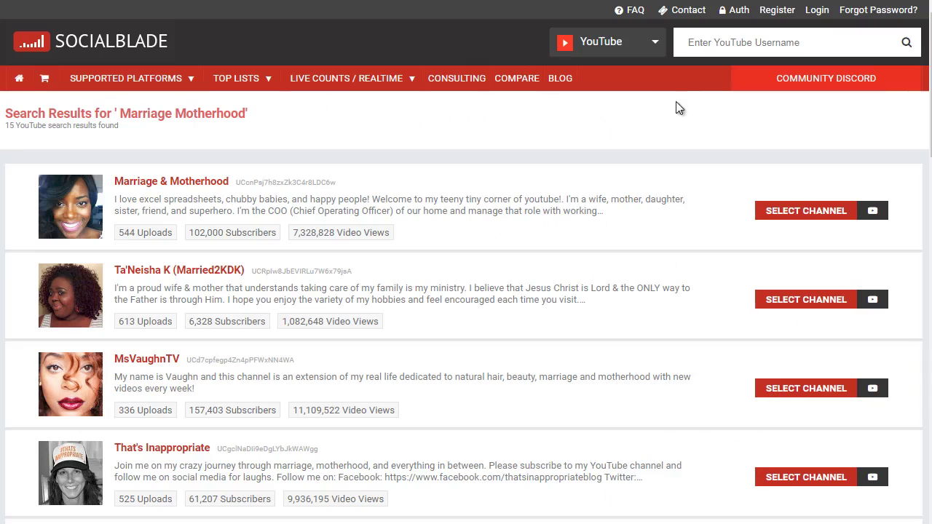
{"action": "left_click", "coordinate": [736, 45]}
{"action": "key", "text": "ctrl+v"}
{"action": "key", "text": "Return"}
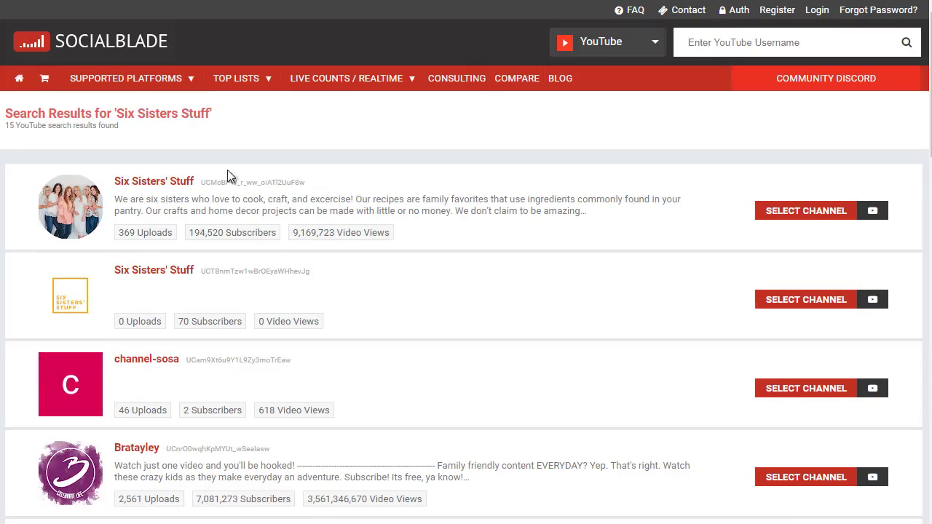
{"action": "right_click", "coordinate": [177, 187]}
{"action": "left_click", "coordinate": [198, 208]}
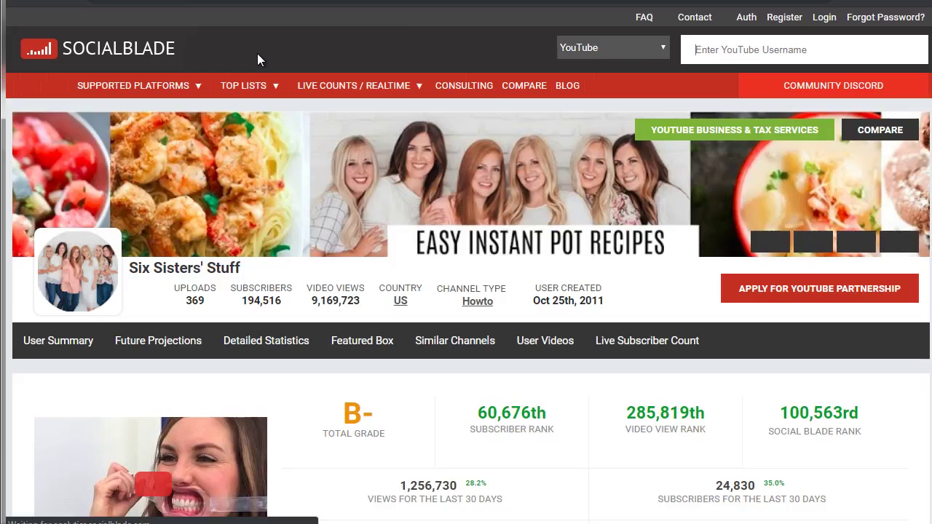
Step: Examine the rankings, estimated earnings and daily statistics of Six Sisters' Stuff, and the statistics summary of the Instant Pot 101 video's channel
{"action": "scroll", "coordinate": [189, 198], "scroll_direction": "down", "scroll_amount": 3}
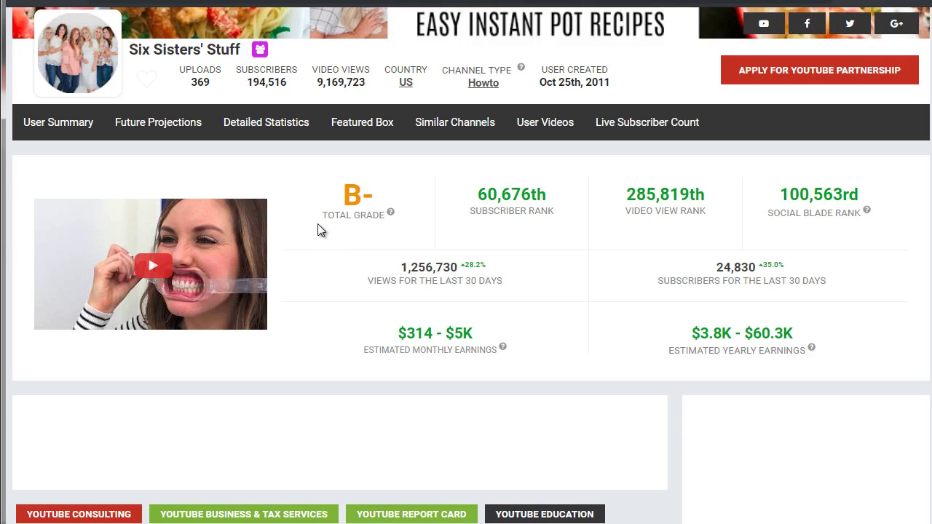
{"action": "scroll", "coordinate": [311, 221], "scroll_direction": "up", "scroll_amount": 1}
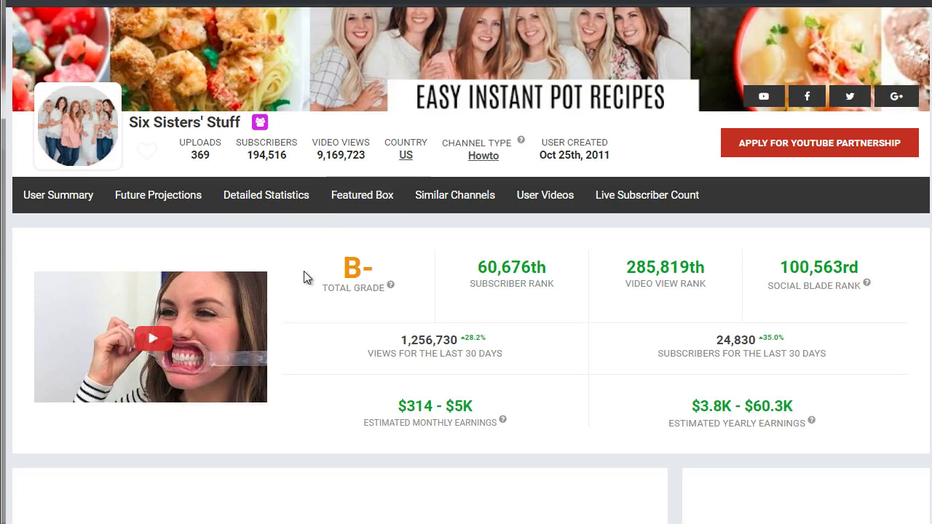
{"action": "scroll", "coordinate": [303, 271], "scroll_direction": "down", "scroll_amount": 10}
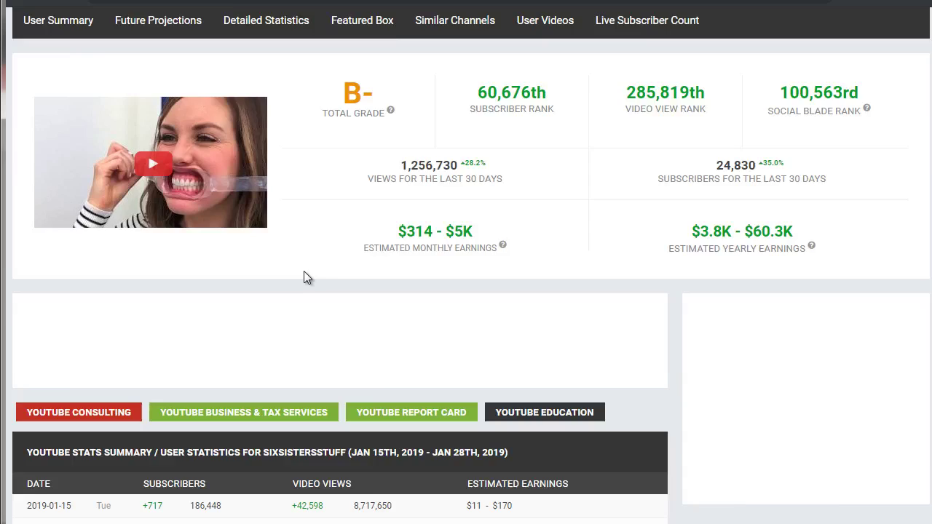
{"action": "scroll", "coordinate": [305, 272], "scroll_direction": "down", "scroll_amount": 1}
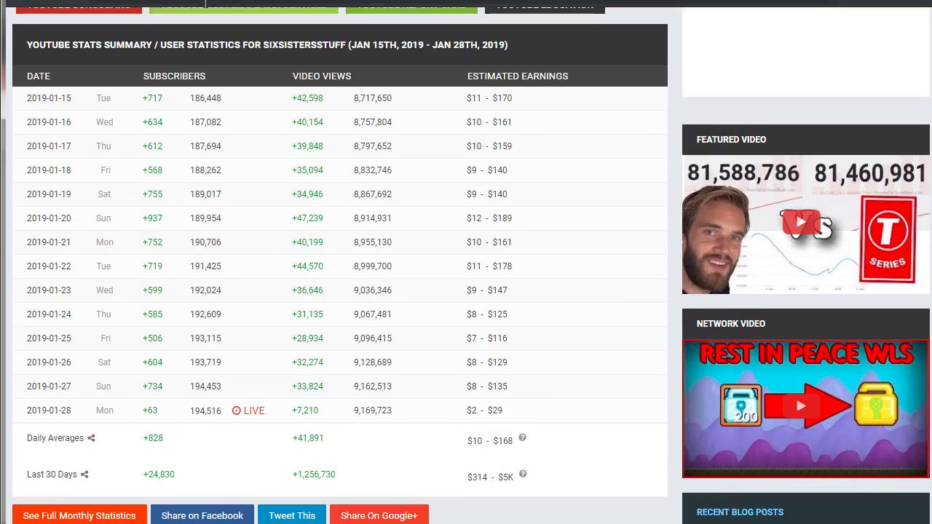
{"action": "scroll", "coordinate": [196, 178], "scroll_direction": "up", "scroll_amount": 10}
{"action": "scroll", "coordinate": [204, 145], "scroll_direction": "up", "scroll_amount": 2}
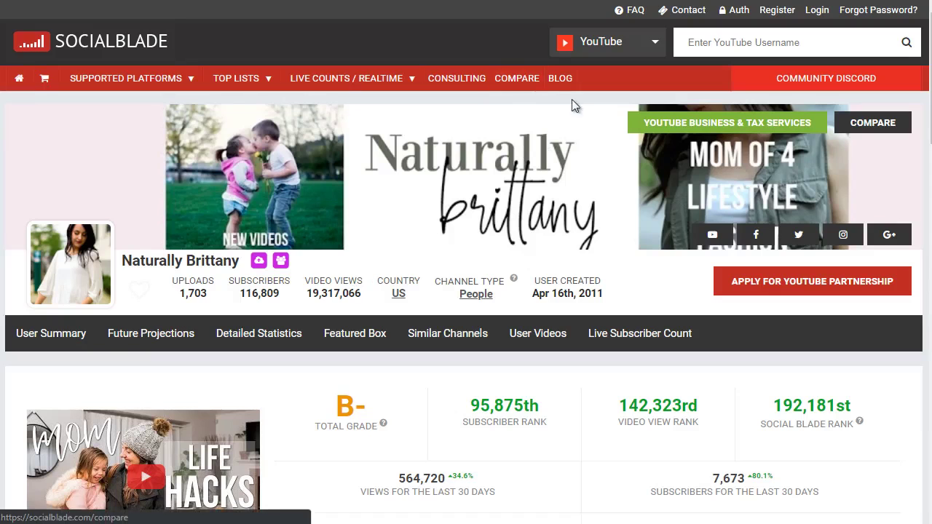
{"action": "scroll", "coordinate": [315, 277], "scroll_direction": "down", "scroll_amount": 2}
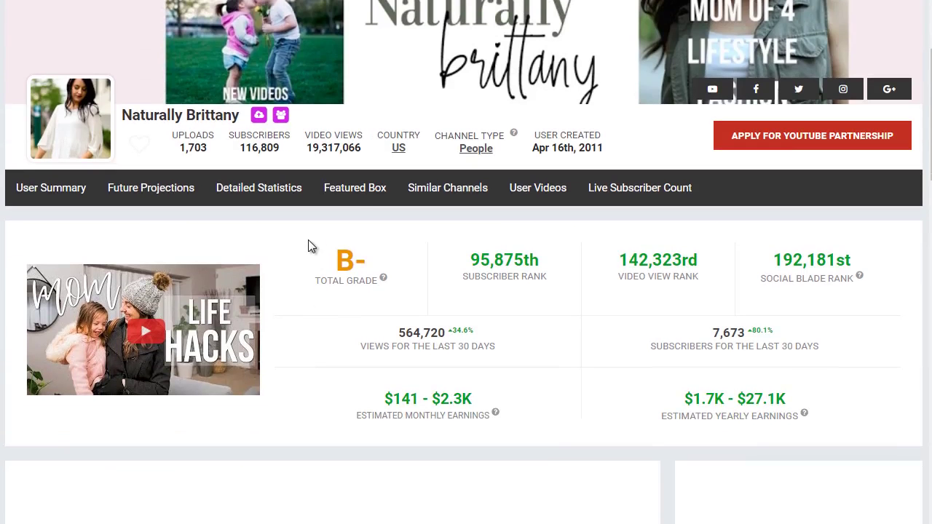